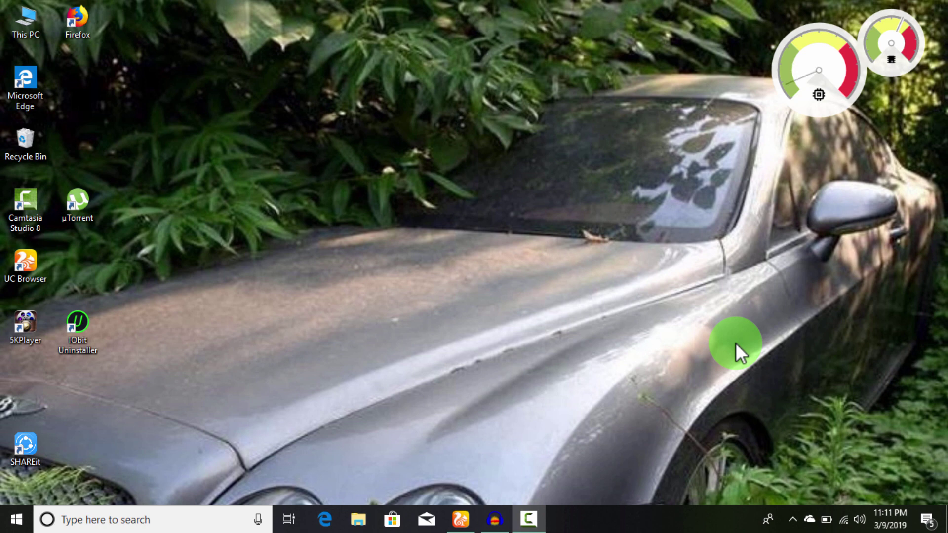
Step: Switch to UC Browser, open Google from the start page and search for "music hd photo"
{"action": "left_click", "coordinate": [461, 519]}
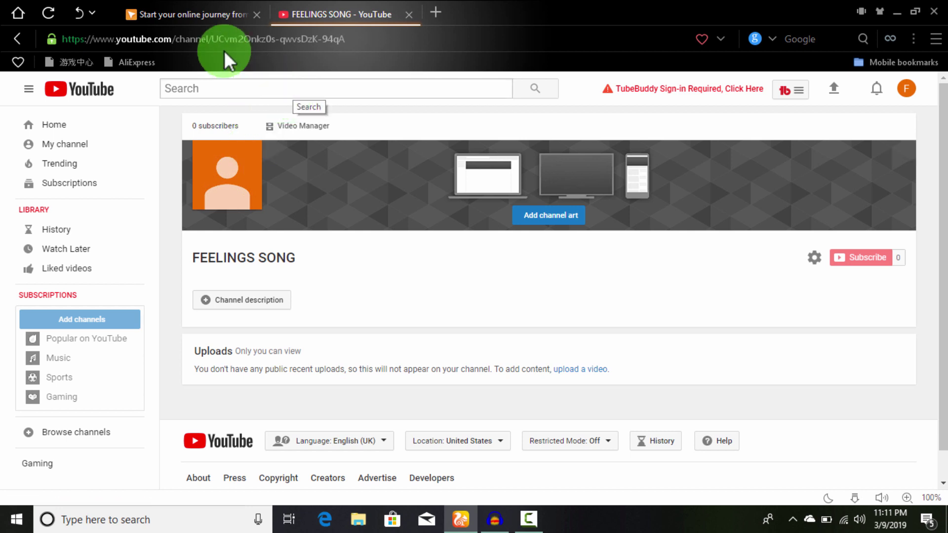
{"action": "left_click", "coordinate": [190, 11]}
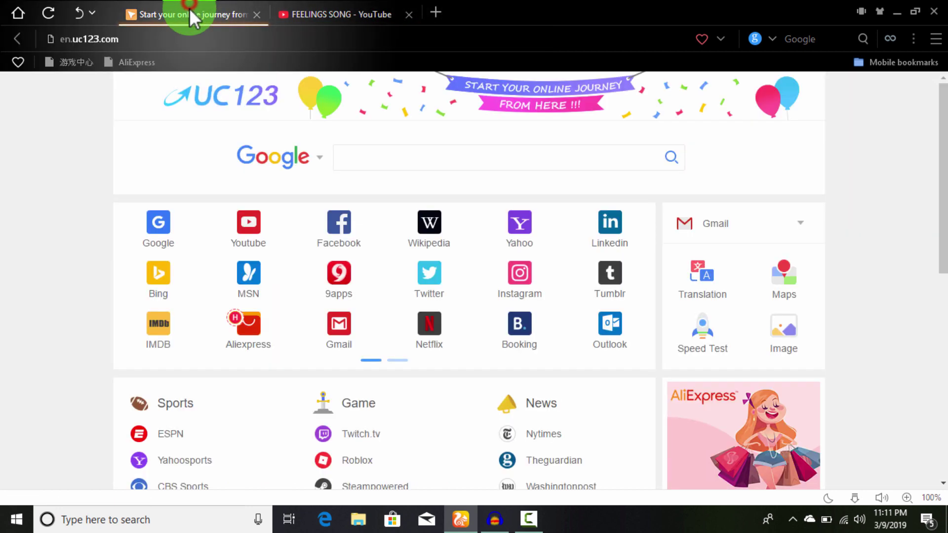
{"action": "left_click", "coordinate": [157, 241]}
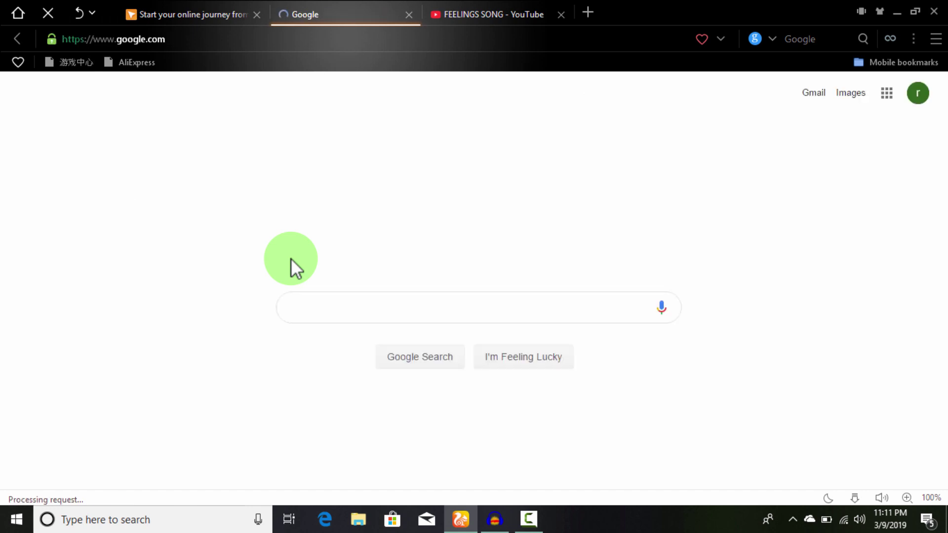
{"action": "left_click", "coordinate": [334, 316]}
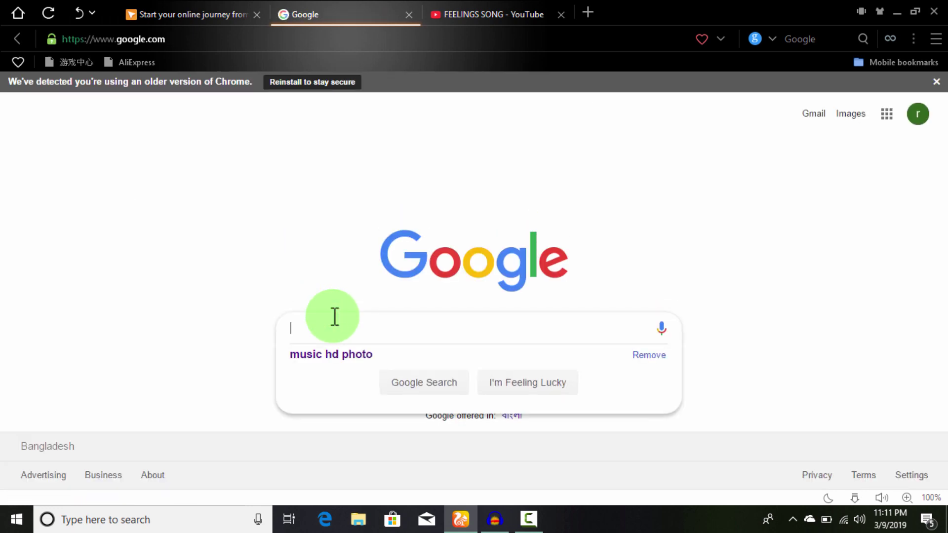
{"action": "left_click", "coordinate": [343, 354]}
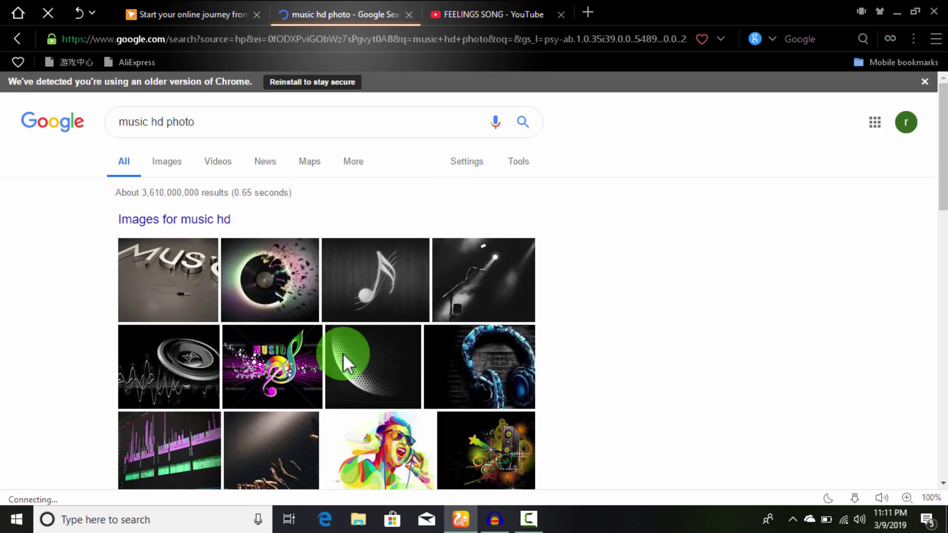
Step: Open the colourful singing man with headphones from the image results and download the picture
{"action": "scroll", "coordinate": [342, 354], "scroll_direction": "down", "scroll_amount": 3}
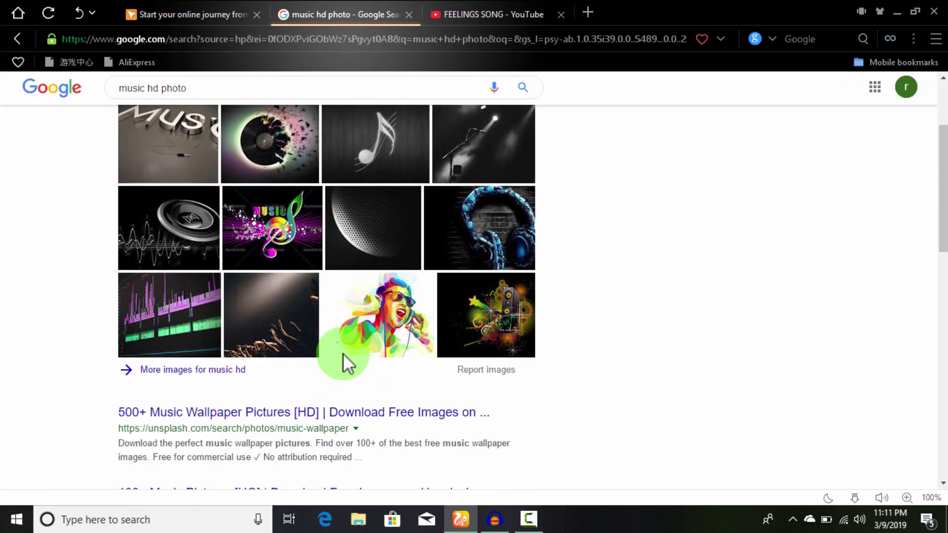
{"action": "left_click", "coordinate": [377, 311]}
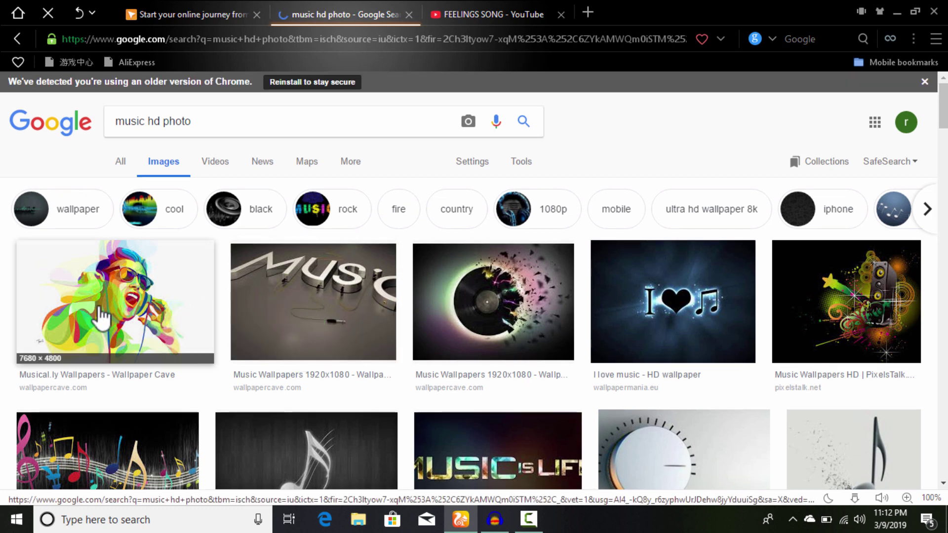
{"action": "left_click", "coordinate": [101, 318]}
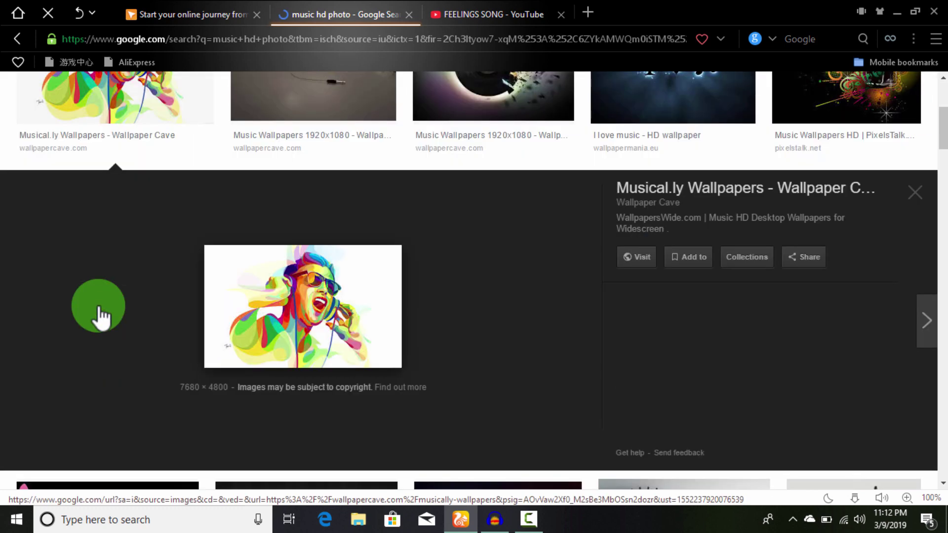
{"action": "right_click", "coordinate": [273, 313]}
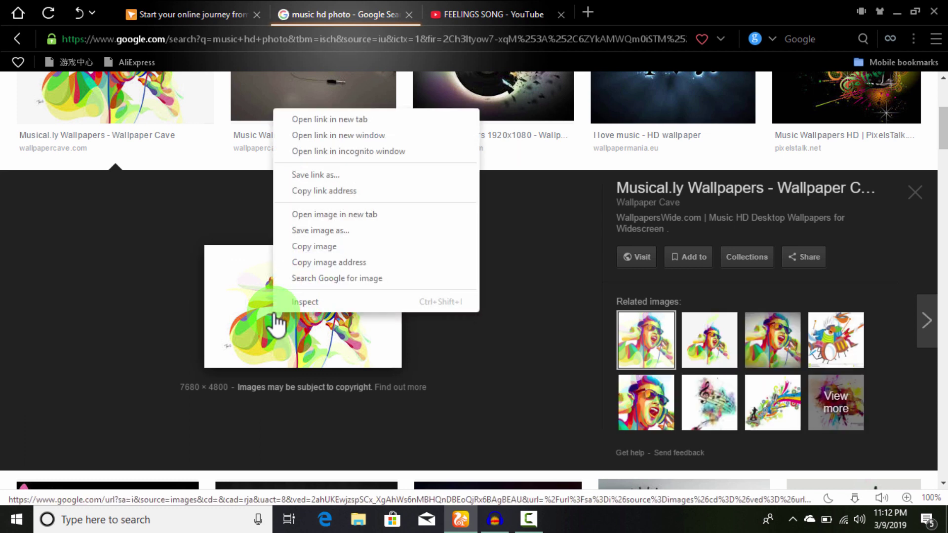
{"action": "left_click", "coordinate": [293, 230]}
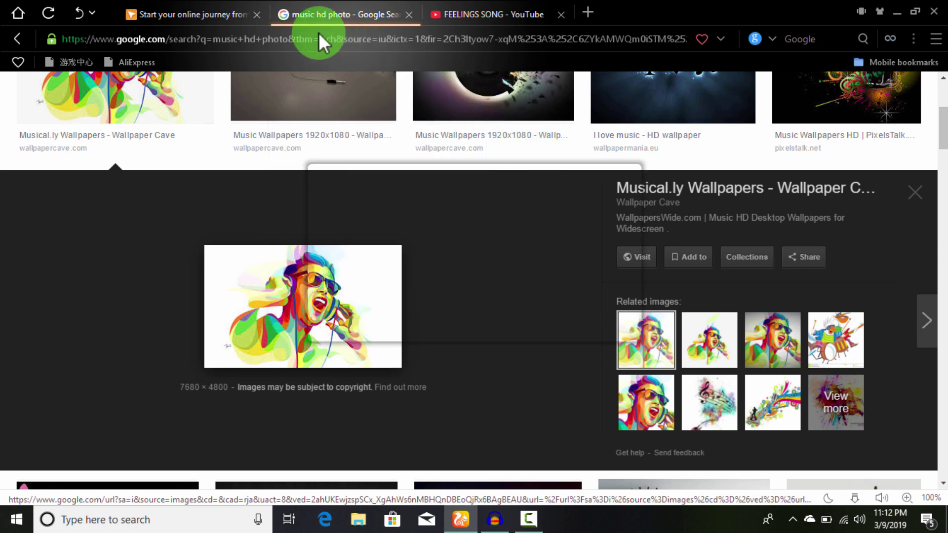
{"action": "left_click", "coordinate": [569, 290]}
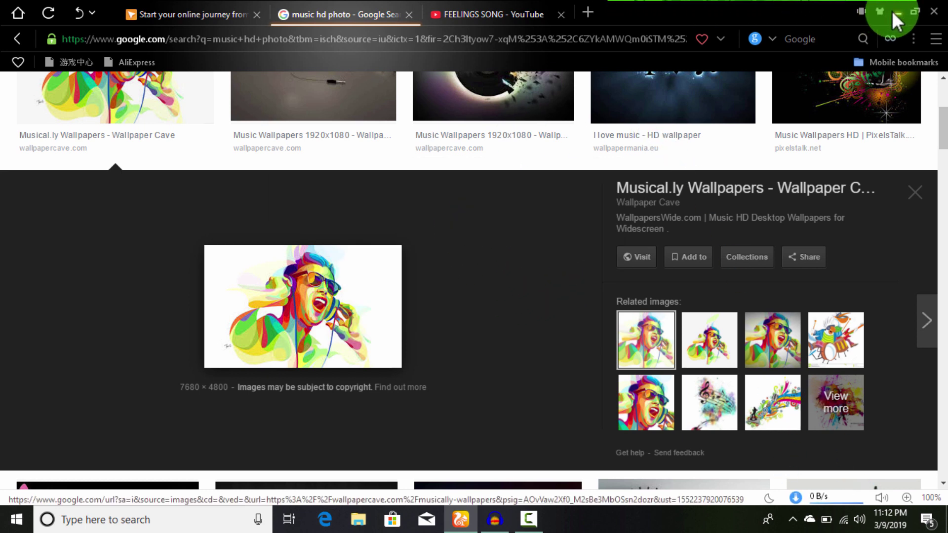
Step: Return to the FEELINGS SONG YouTube channel and open its channel icon for editing through the Brand Account
{"action": "left_click", "coordinate": [490, 4]}
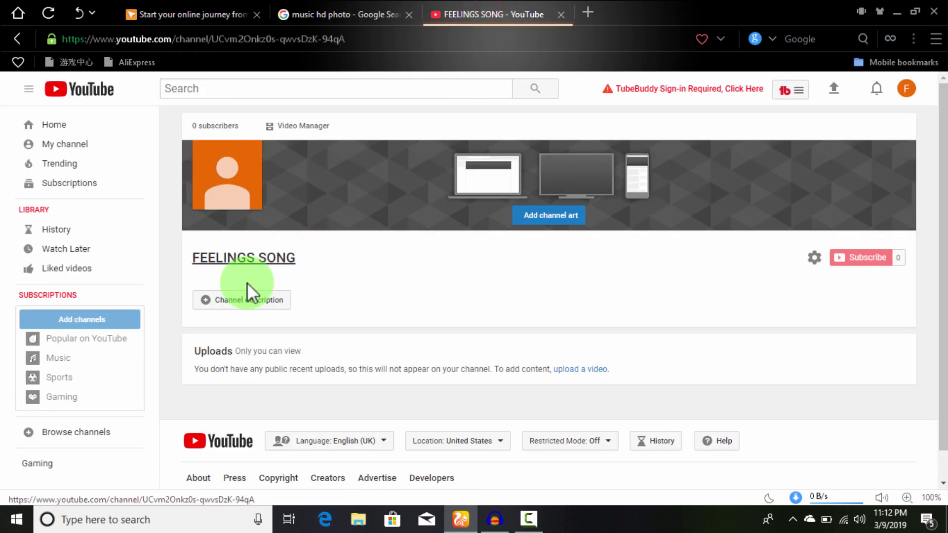
{"action": "left_click", "coordinate": [251, 159]}
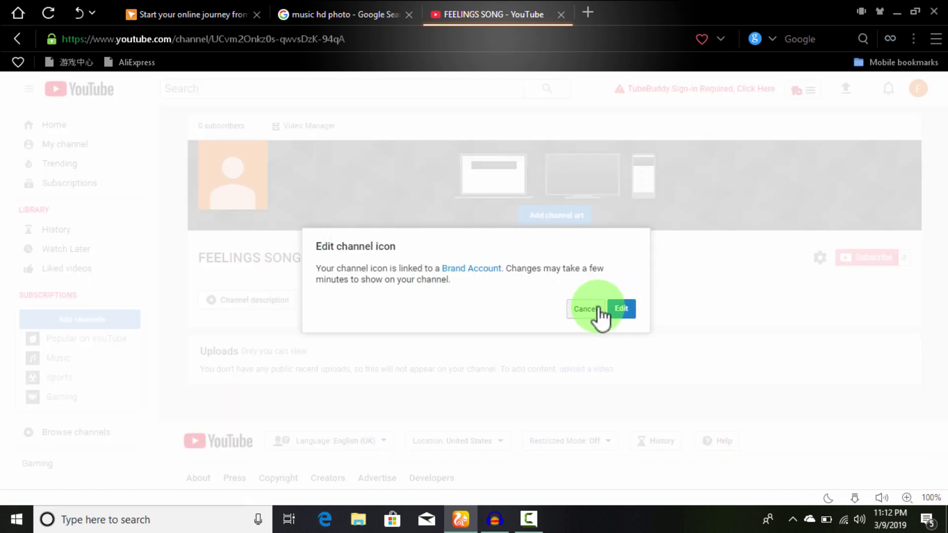
{"action": "left_click", "coordinate": [632, 313]}
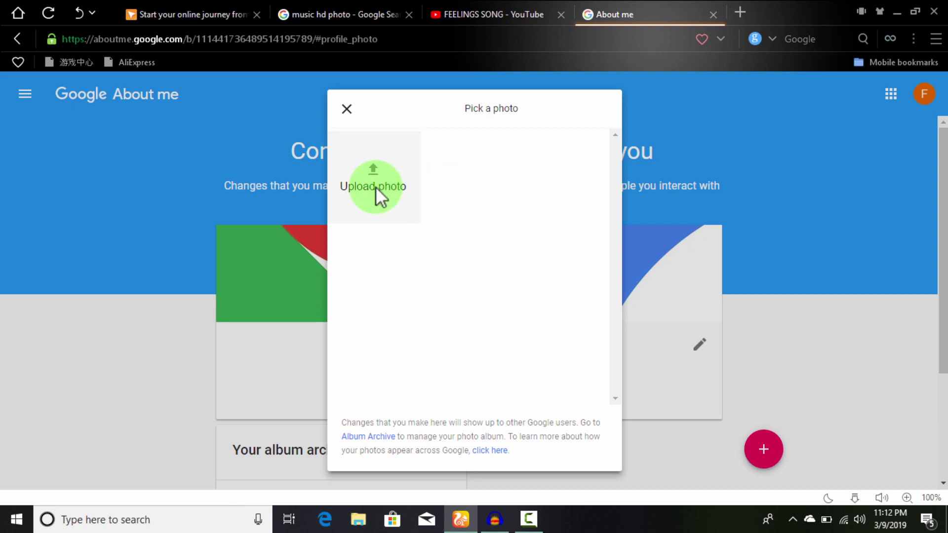
Step: Upload the "download" image from the Downloads folder as the channel icon and accept the crop
{"action": "left_click", "coordinate": [357, 169]}
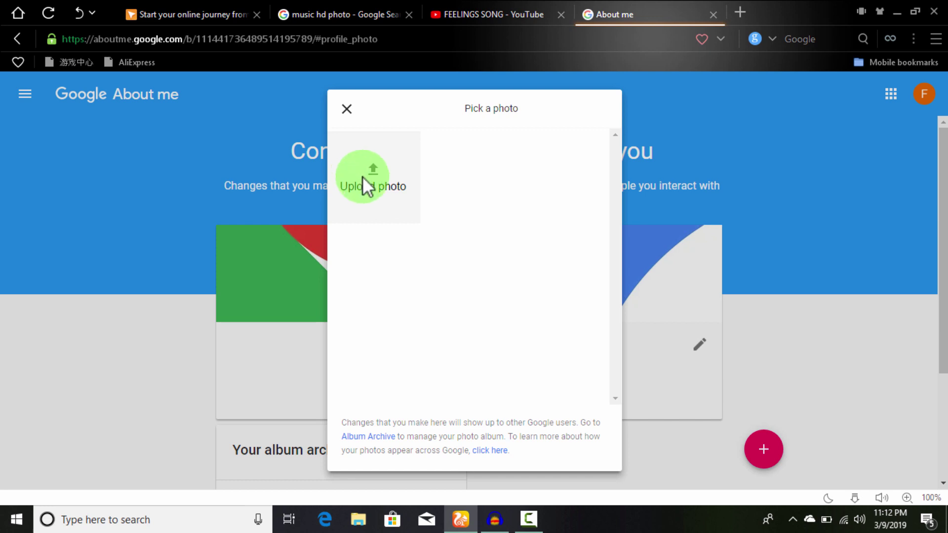
{"action": "left_click", "coordinate": [362, 177]}
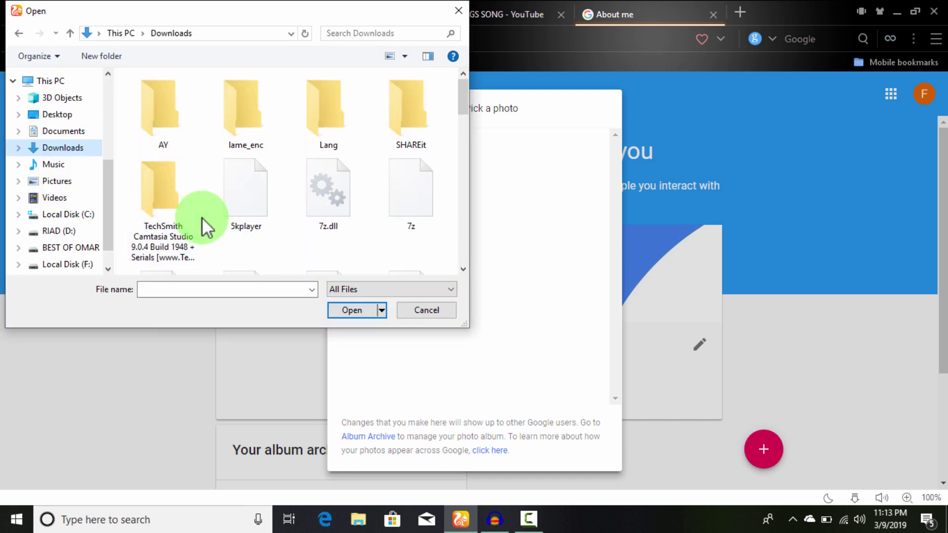
{"action": "scroll", "coordinate": [286, 226], "scroll_direction": "down", "scroll_amount": 5}
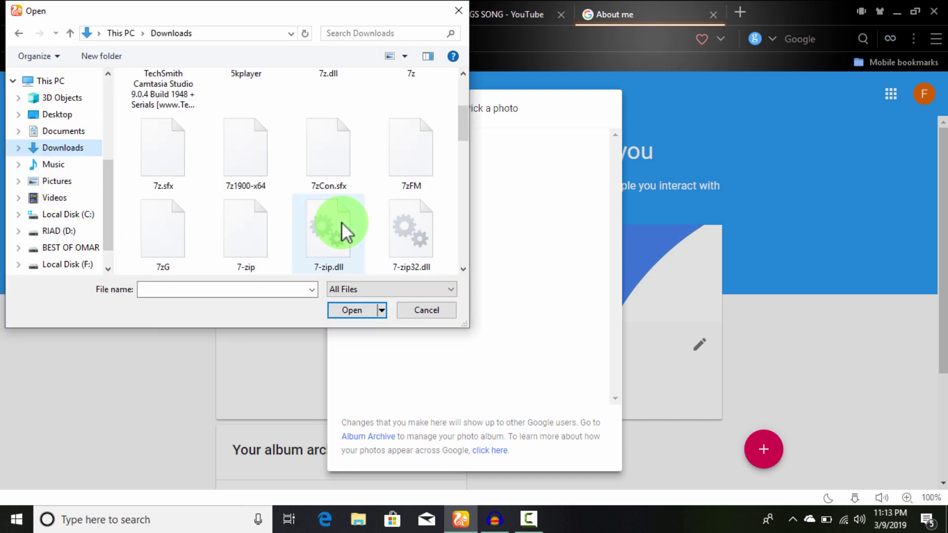
{"action": "left_click", "coordinate": [244, 110]}
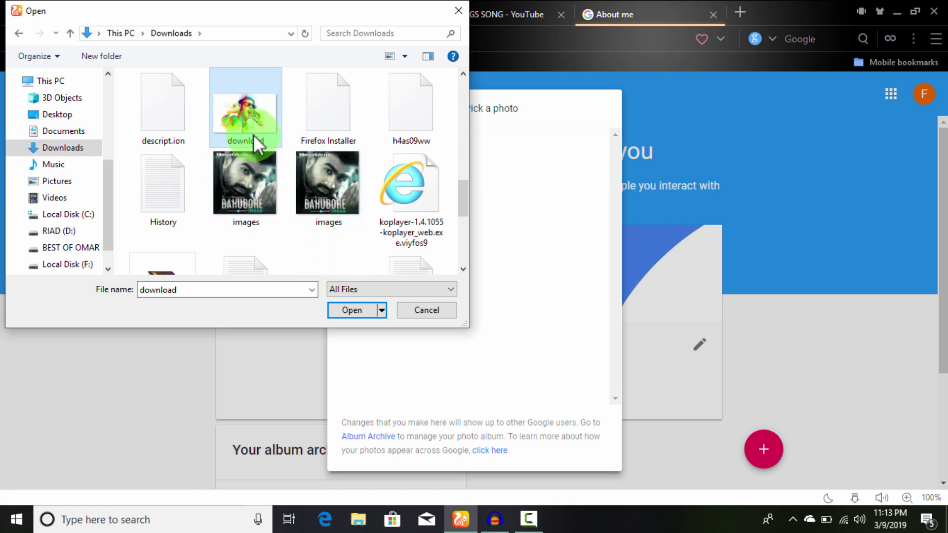
{"action": "left_click", "coordinate": [340, 310]}
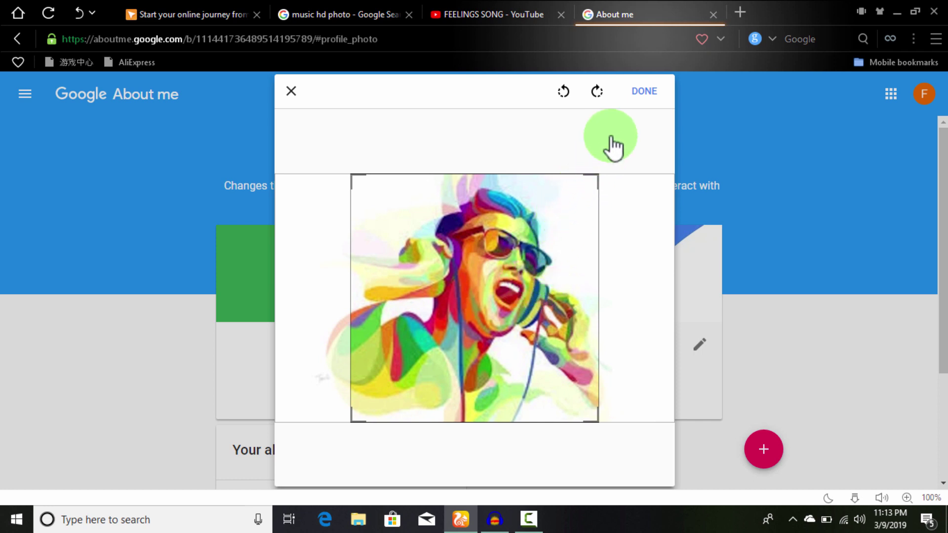
{"action": "left_click", "coordinate": [650, 96]}
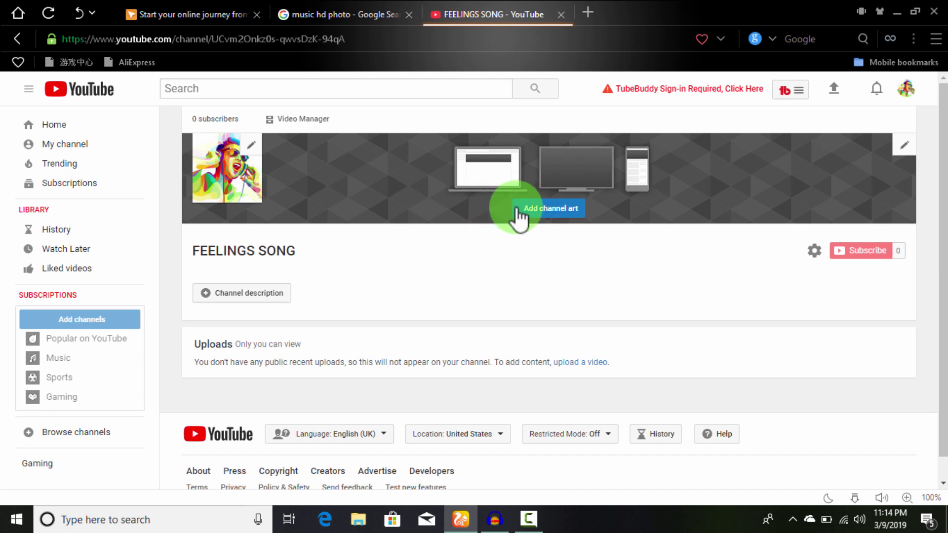
Step: Open the channel art upload dialog and find the black speakers music wallpaper in the Google image results
{"action": "left_click", "coordinate": [549, 209]}
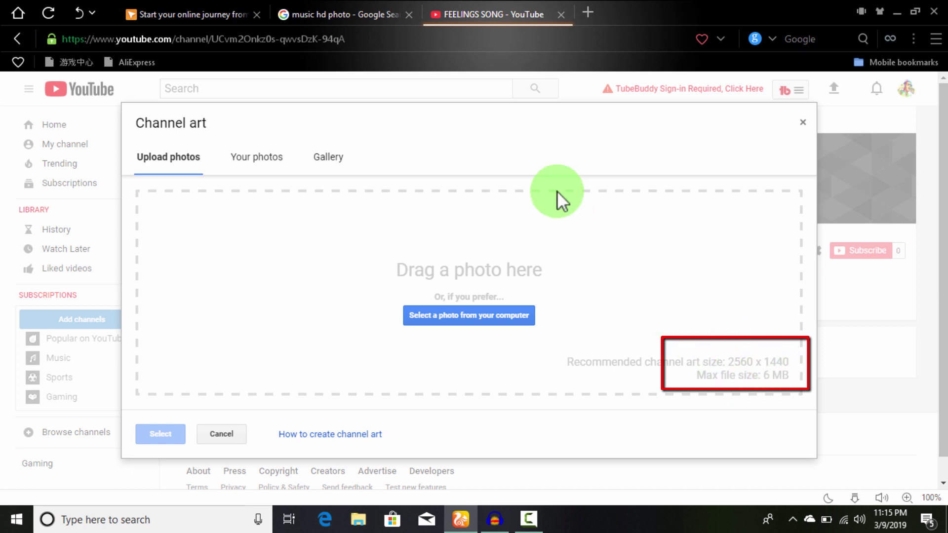
{"action": "left_click", "coordinate": [321, 4]}
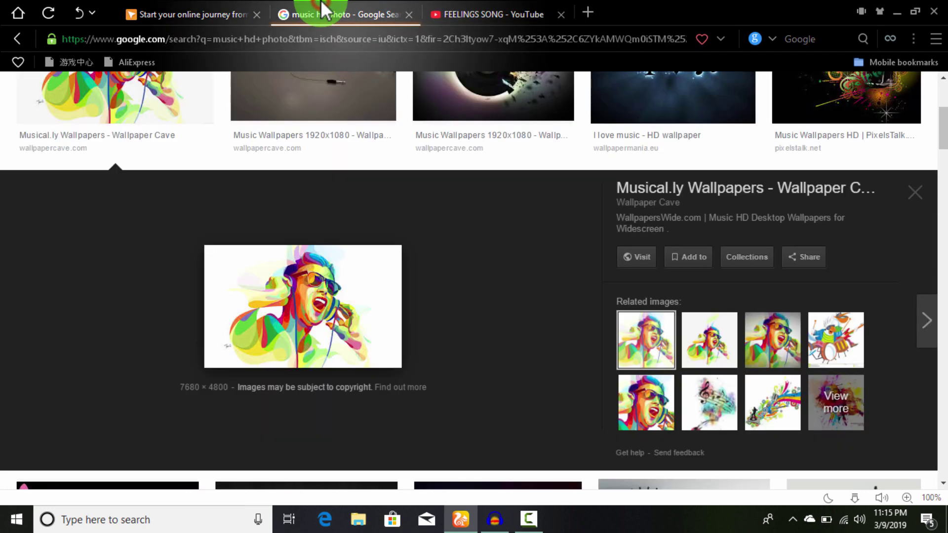
{"action": "scroll", "coordinate": [508, 318], "scroll_direction": "up", "scroll_amount": 5}
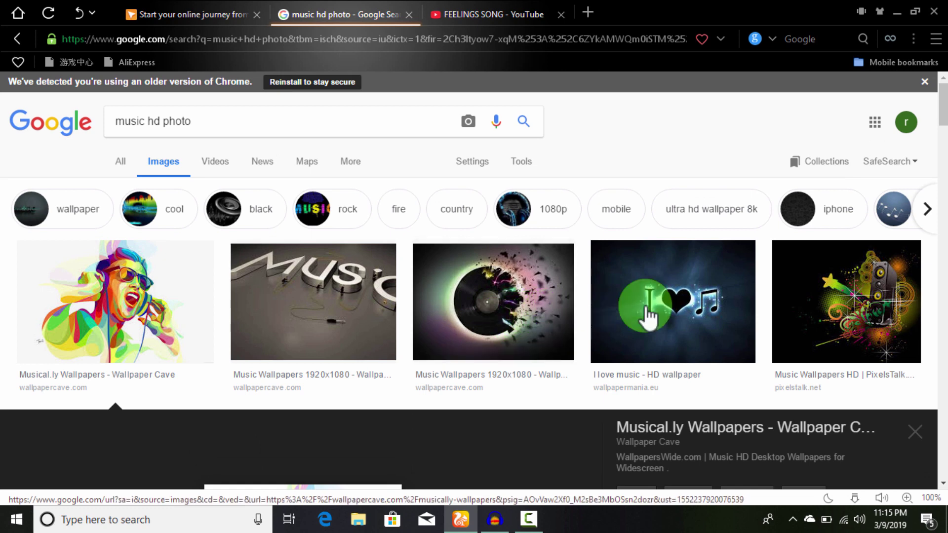
{"action": "scroll", "coordinate": [703, 315], "scroll_direction": "down", "scroll_amount": 1}
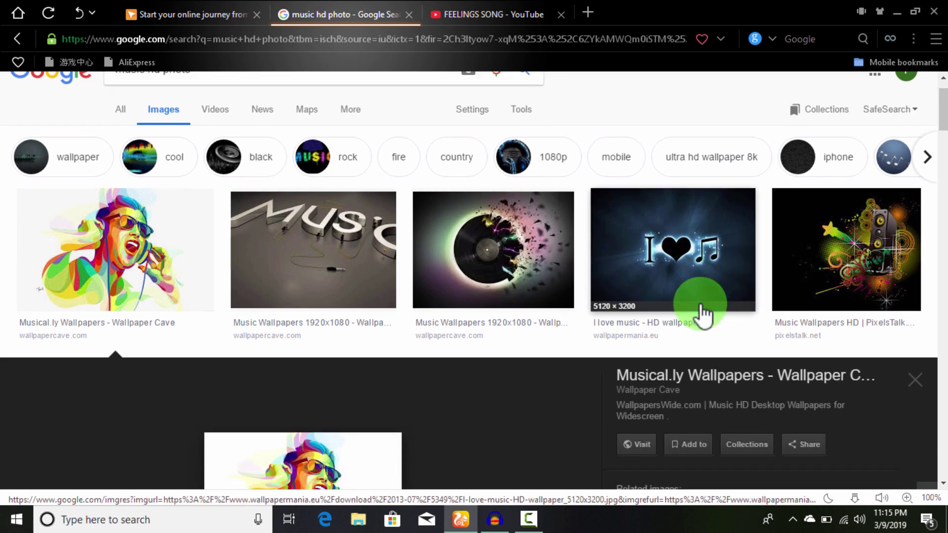
{"action": "scroll", "coordinate": [700, 304], "scroll_direction": "down", "scroll_amount": 8}
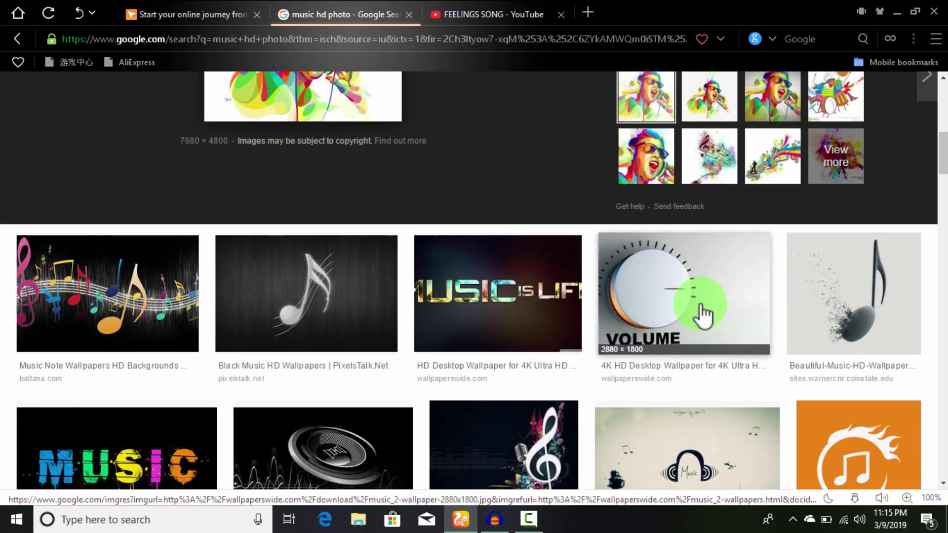
{"action": "scroll", "coordinate": [704, 315], "scroll_direction": "down", "scroll_amount": 5}
{"action": "left_click", "coordinate": [454, 329]}
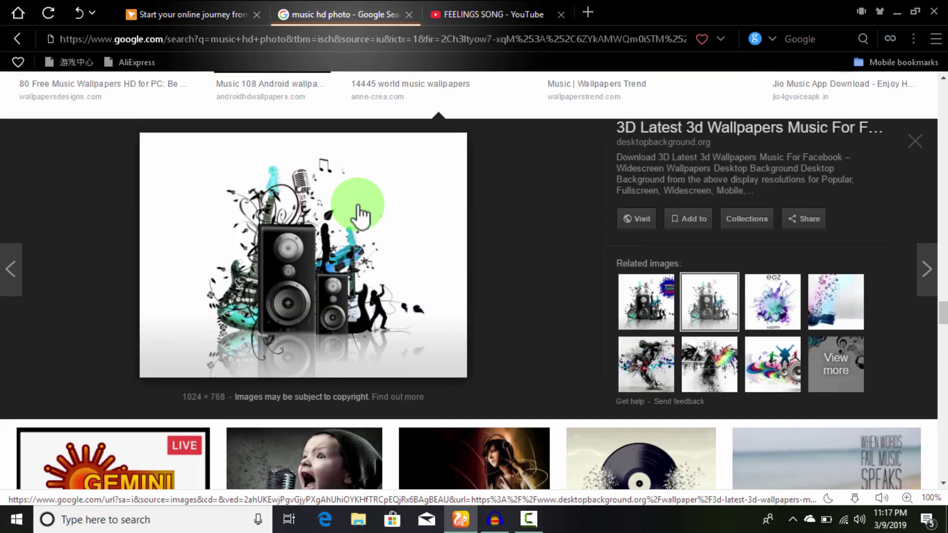
Step: Download the enlarged black speakers wallpaper to the Downloads folder
{"action": "right_click", "coordinate": [360, 214]}
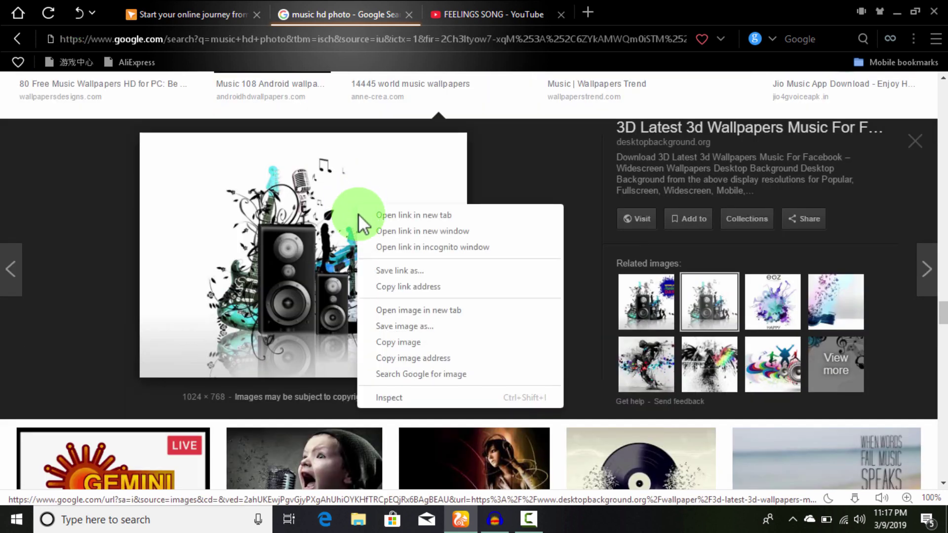
{"action": "left_click", "coordinate": [365, 324]}
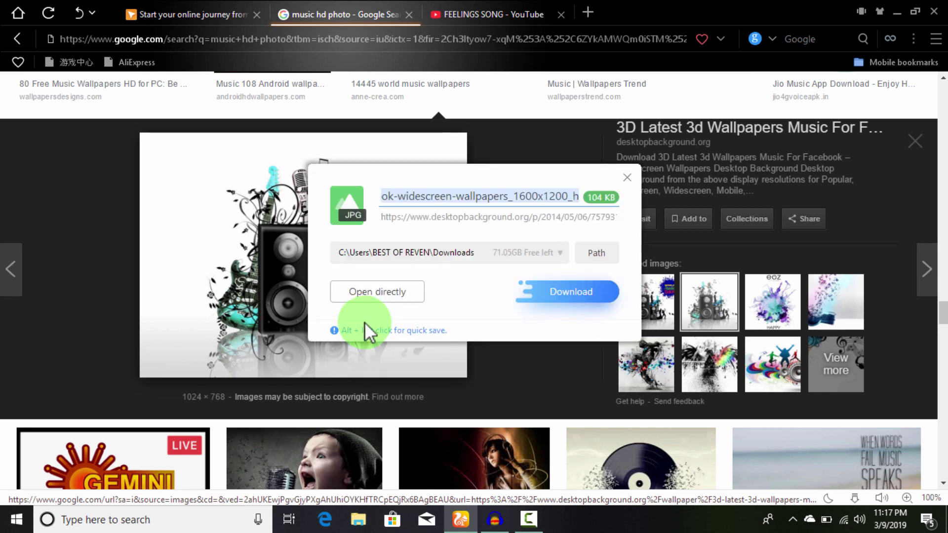
{"action": "left_click", "coordinate": [558, 297]}
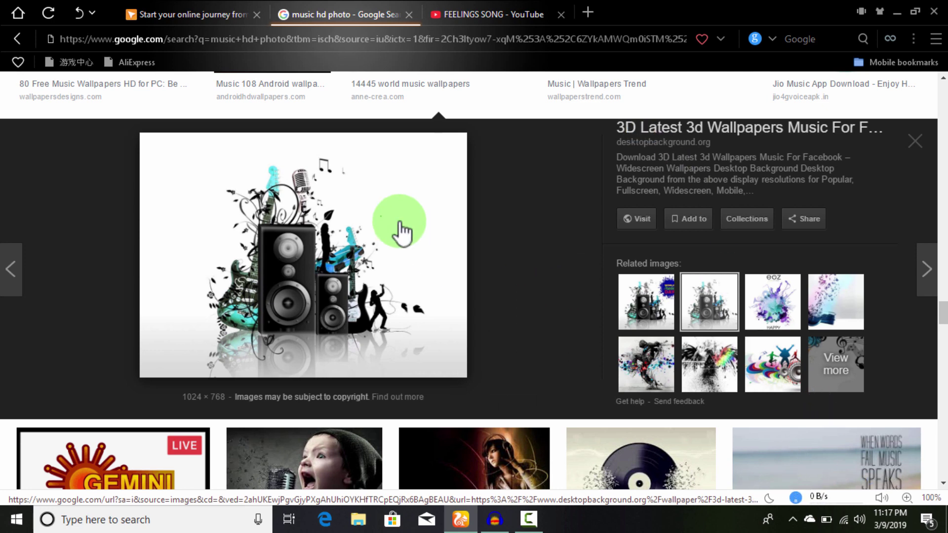
Step: Try to upload the downloaded black speakers wallpaper from the Downloads folder as the channel art
{"action": "left_click", "coordinate": [469, 11]}
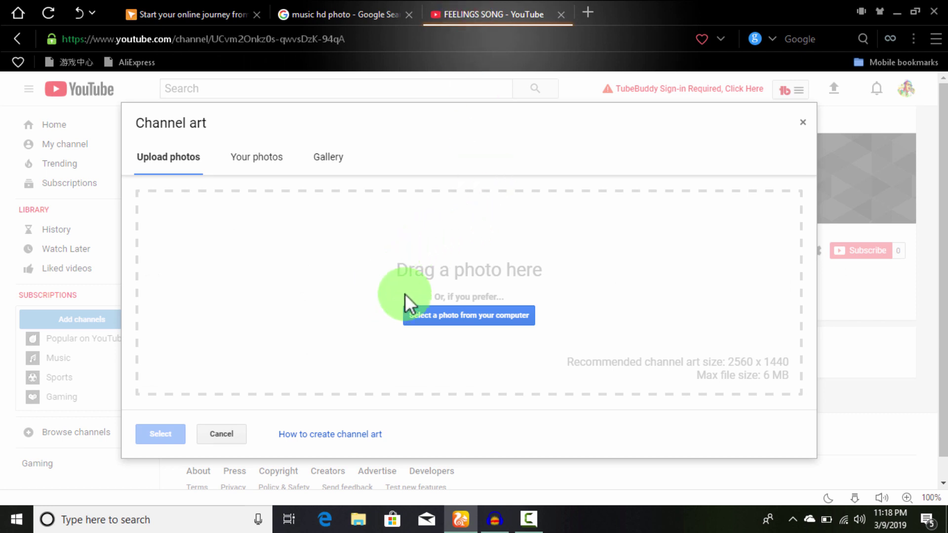
{"action": "left_click", "coordinate": [450, 311]}
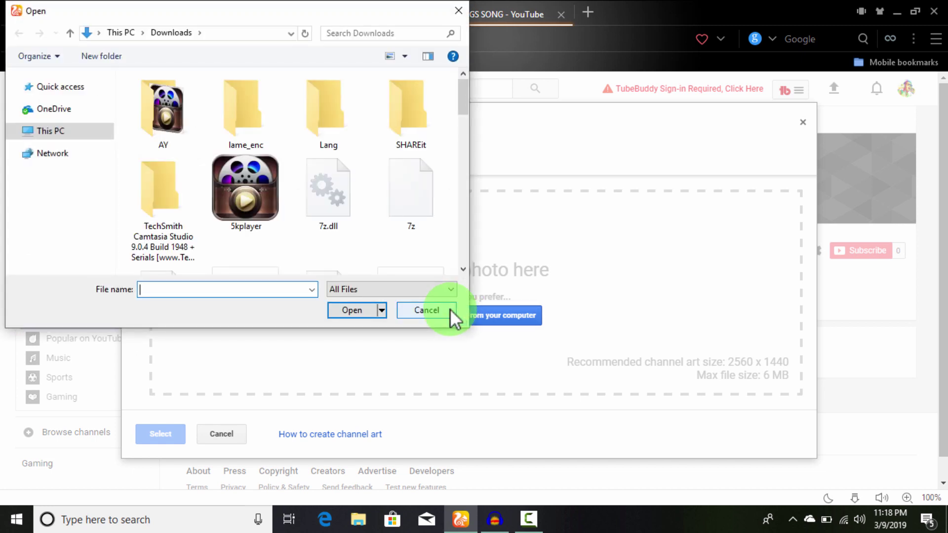
{"action": "scroll", "coordinate": [302, 227], "scroll_direction": "down", "scroll_amount": 3}
{"action": "left_click", "coordinate": [247, 125]}
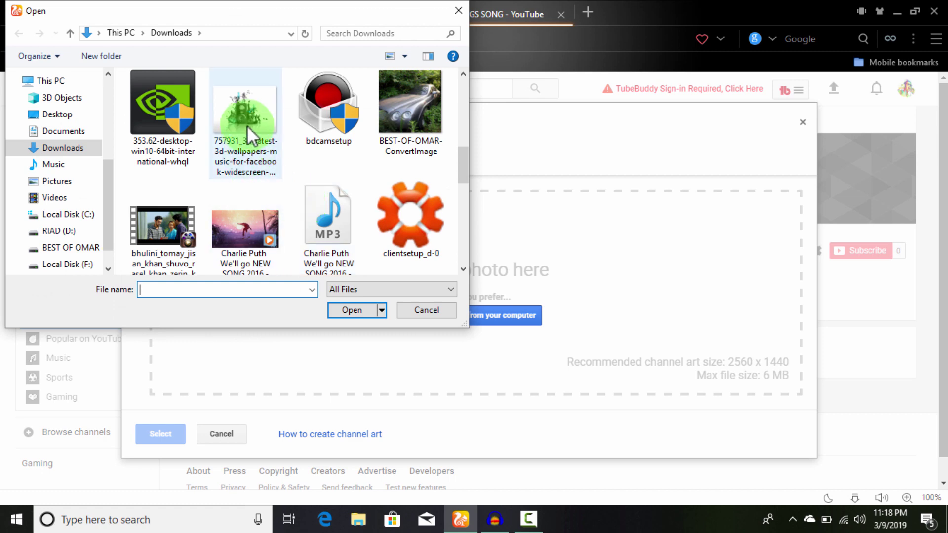
{"action": "left_click", "coordinate": [345, 312]}
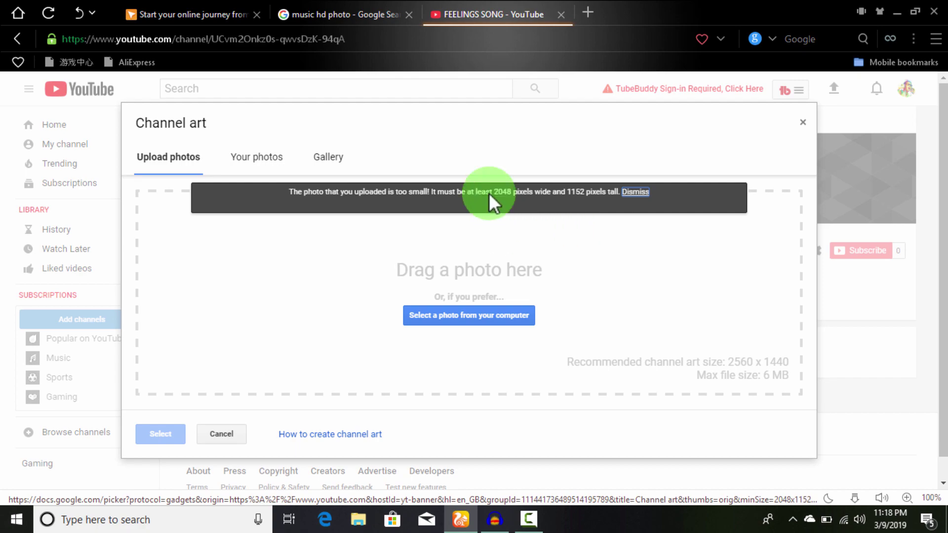
Step: Leave the music image results and open the Google home page for a new search
{"action": "left_click", "coordinate": [310, 9]}
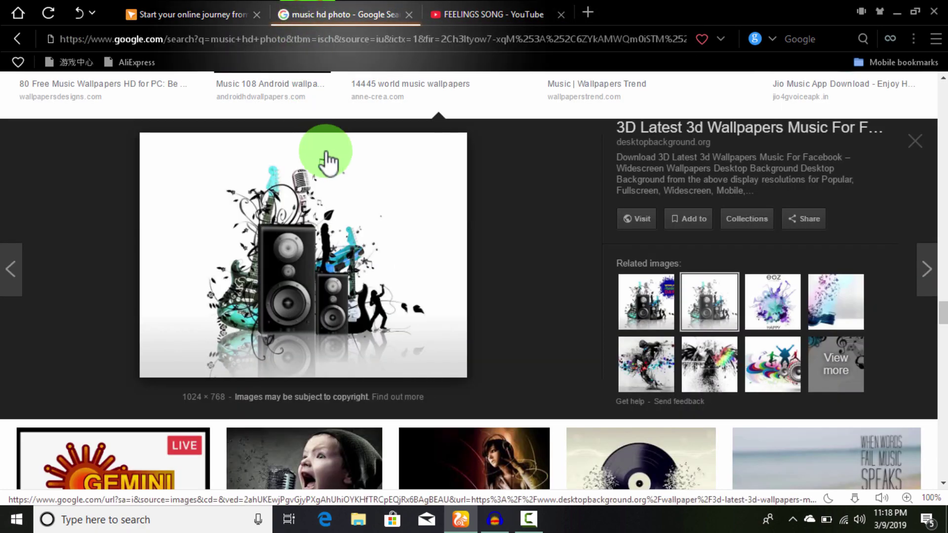
{"action": "scroll", "coordinate": [412, 205], "scroll_direction": "down", "scroll_amount": 10}
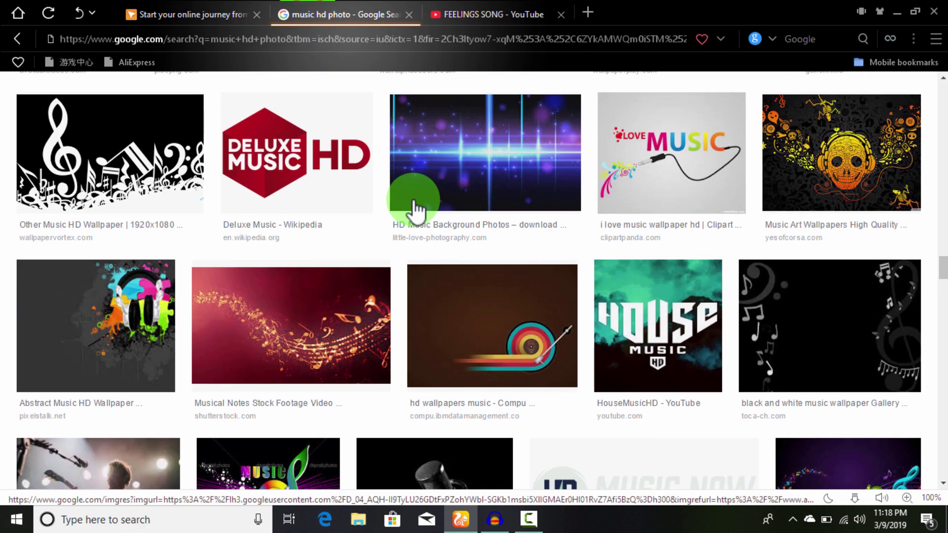
{"action": "scroll", "coordinate": [413, 205], "scroll_direction": "down", "scroll_amount": 10}
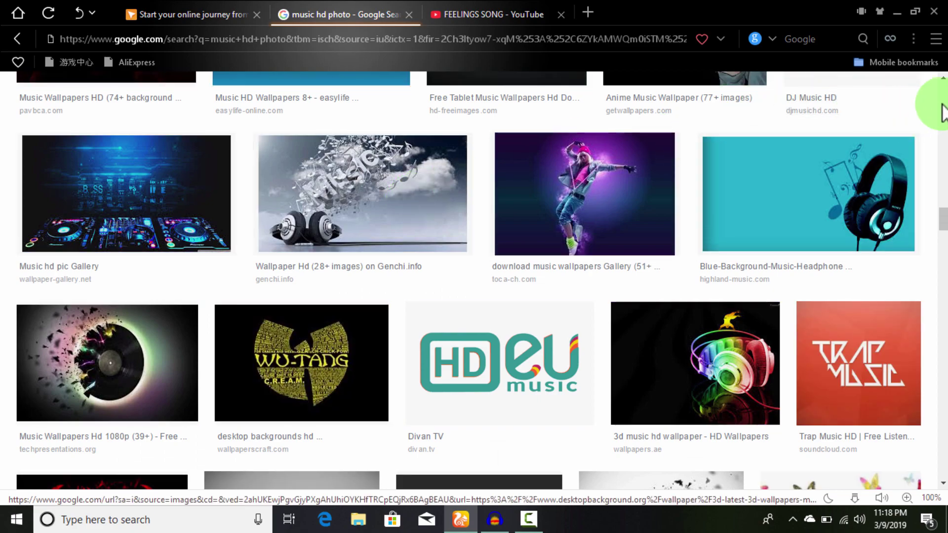
{"action": "left_click", "coordinate": [942, 105]}
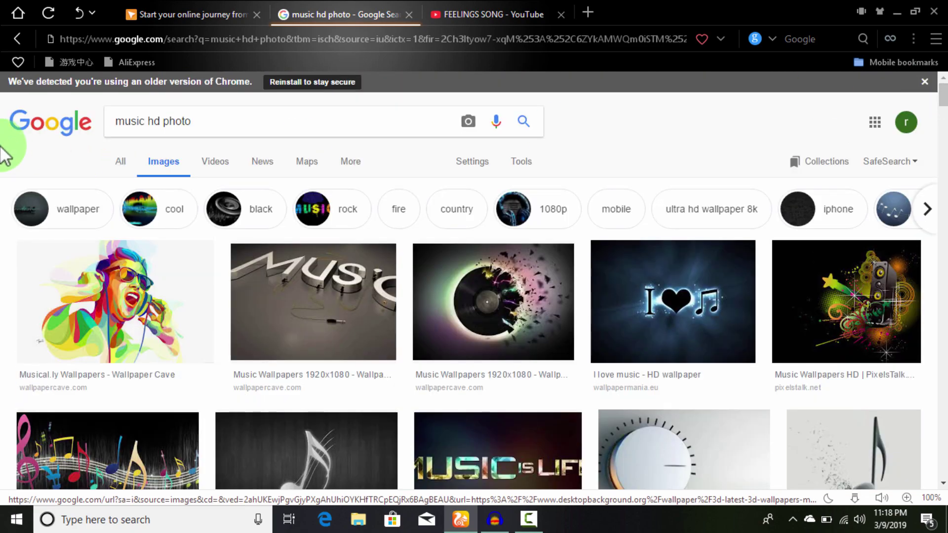
{"action": "key", "text": "ctrl+w"}
{"action": "left_click", "coordinate": [156, 225]}
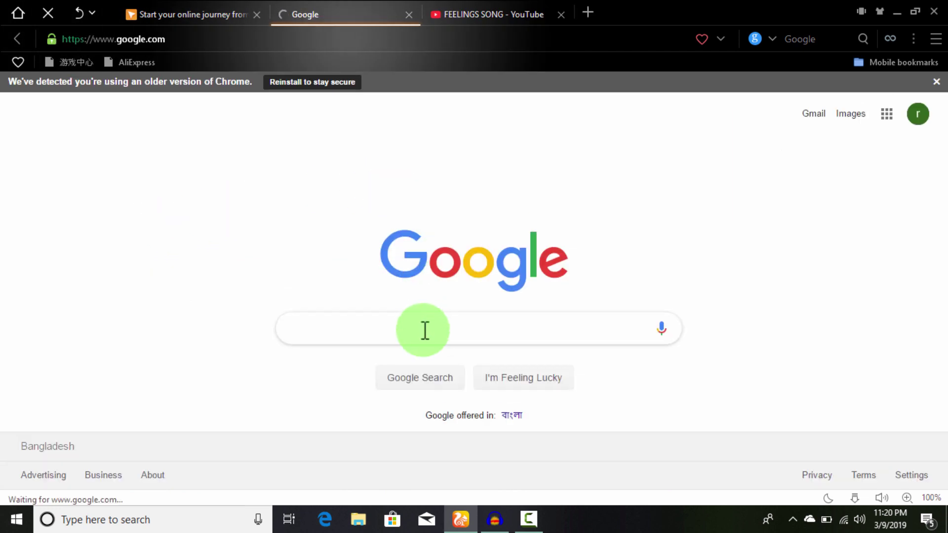
Step: Search Google for "IMAGE CONVERT PNG ONLINE" and open the online-convert.com page for converting images to PNG
{"action": "left_click", "coordinate": [424, 329]}
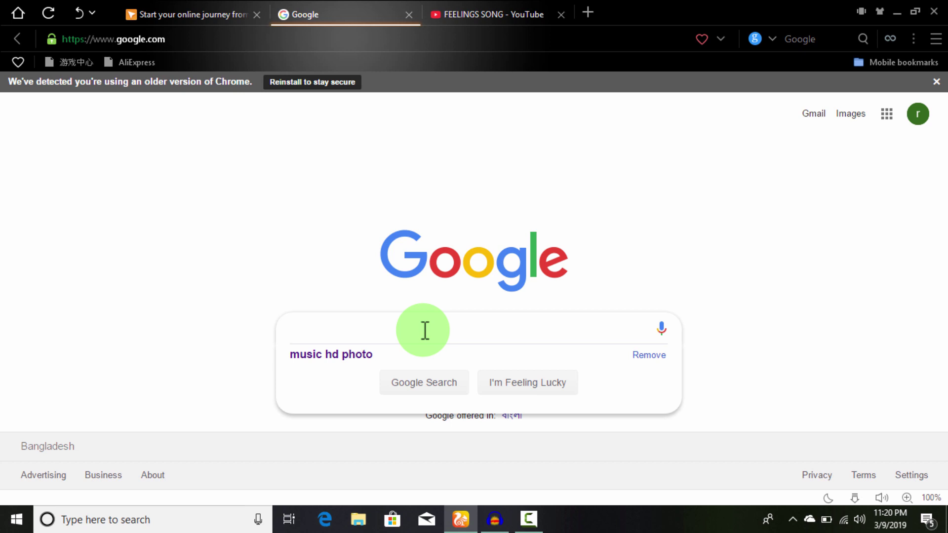
{"action": "type", "text": "IM"}
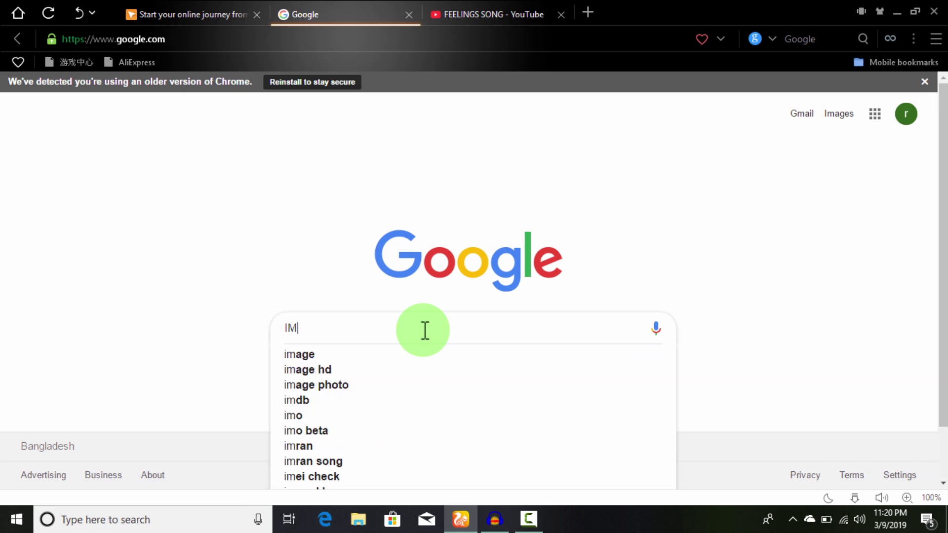
{"action": "type", "text": "AGE "}
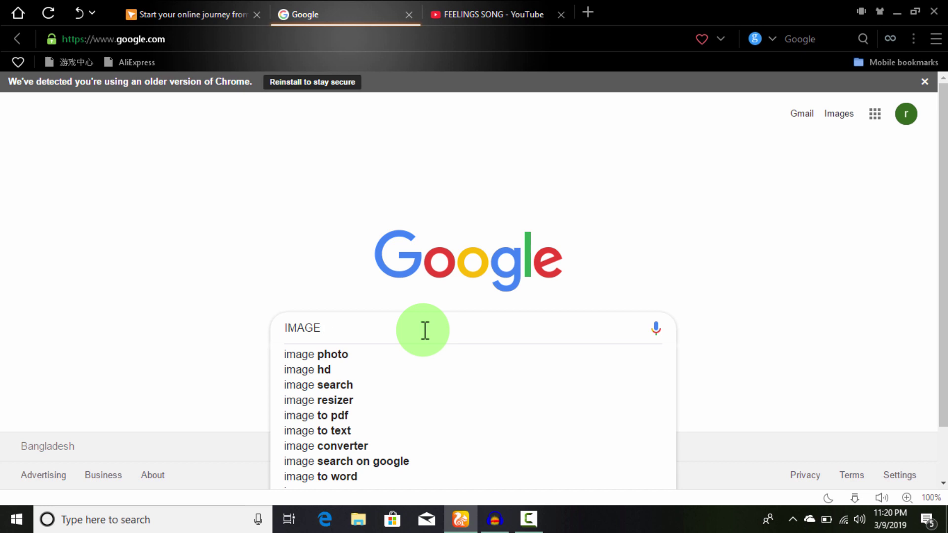
{"action": "type", "text": "CONV"}
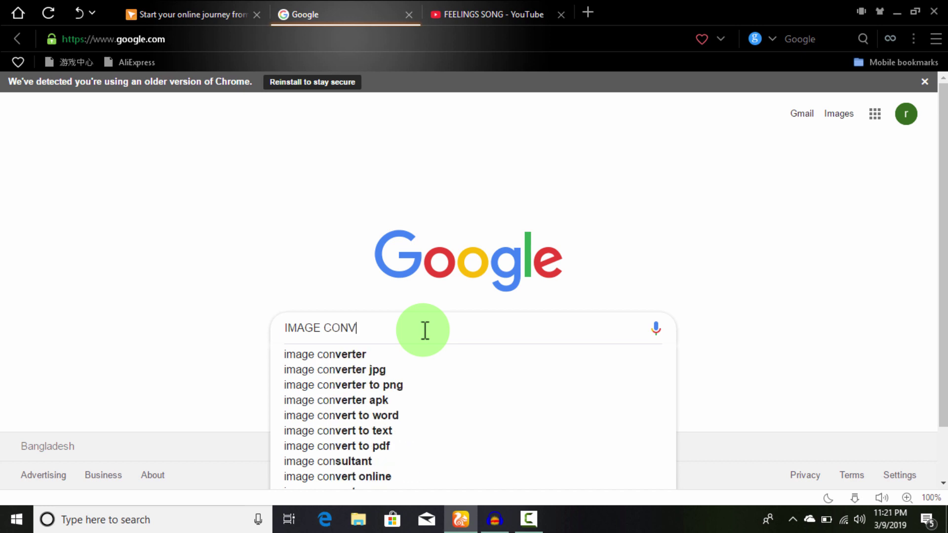
{"action": "type", "text": "ERT"}
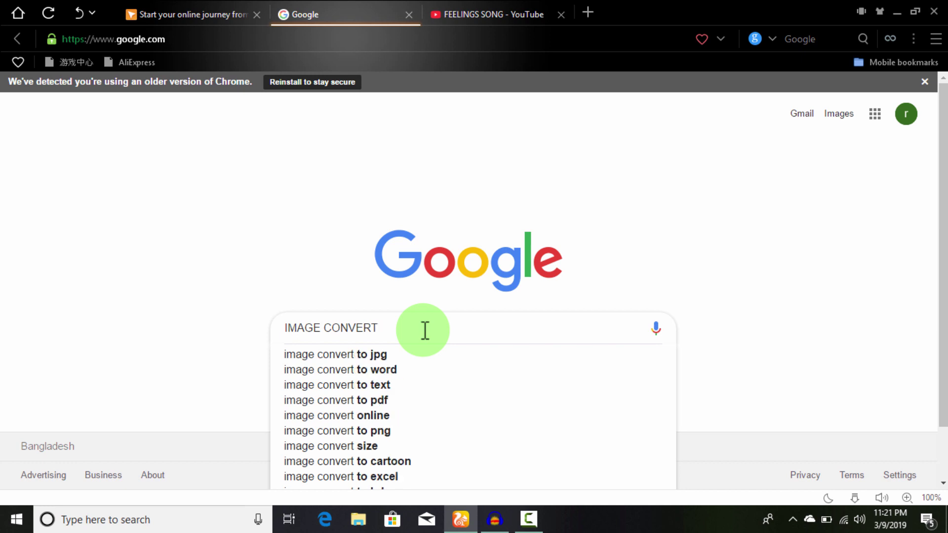
{"action": "type", "text": " PNG"}
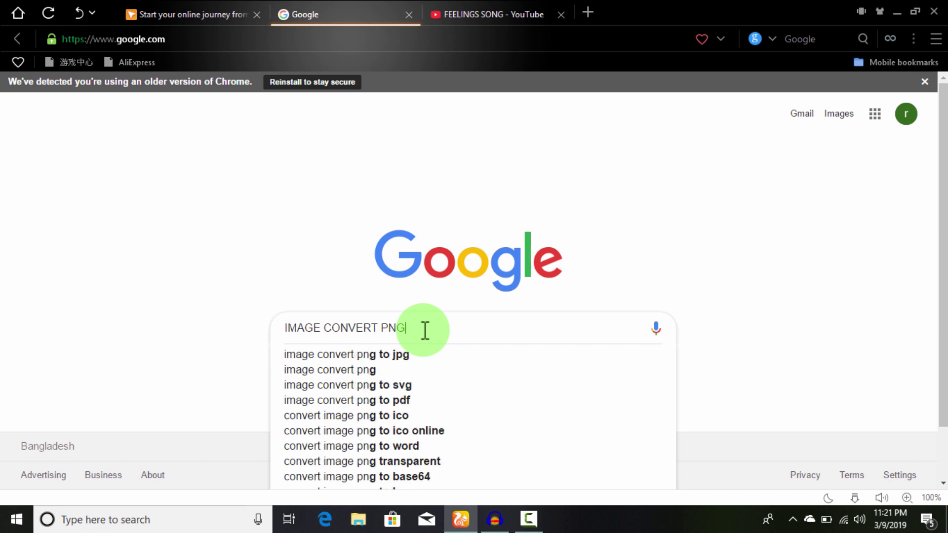
{"action": "type", "text": " O"}
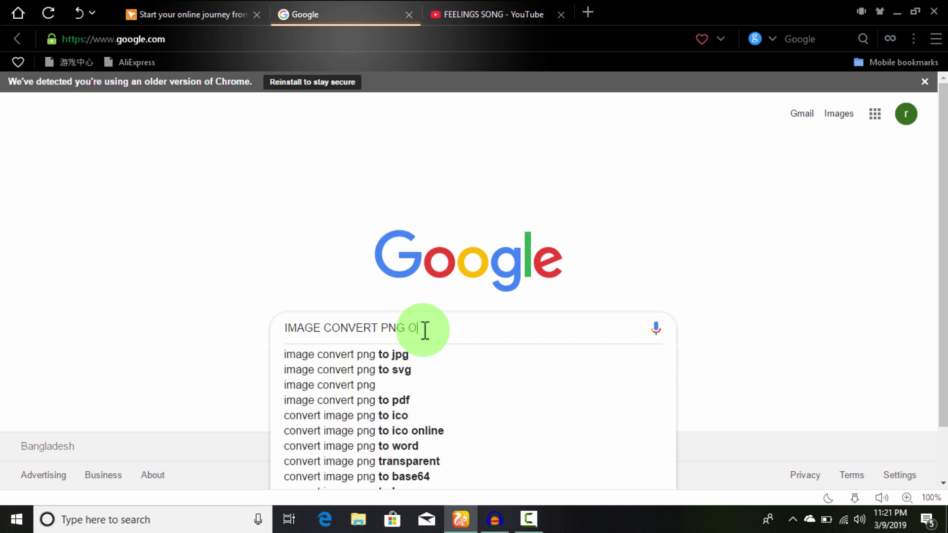
{"action": "type", "text": "NLI"}
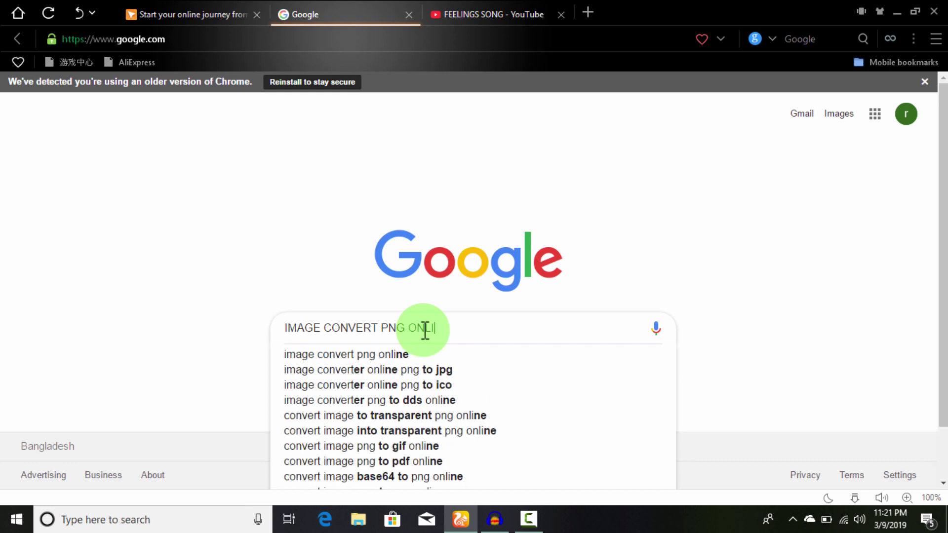
{"action": "type", "text": "NE"}
{"action": "key", "text": "Return"}
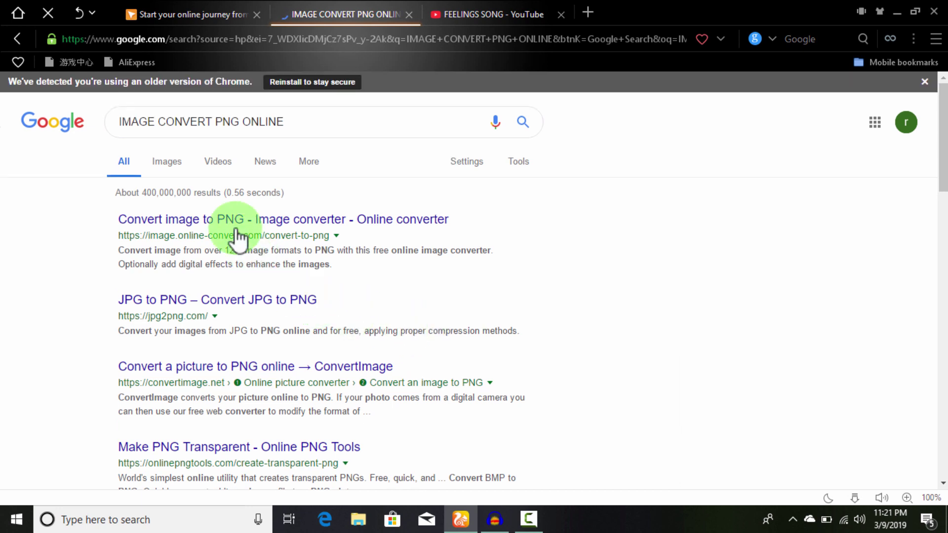
{"action": "left_click", "coordinate": [243, 225]}
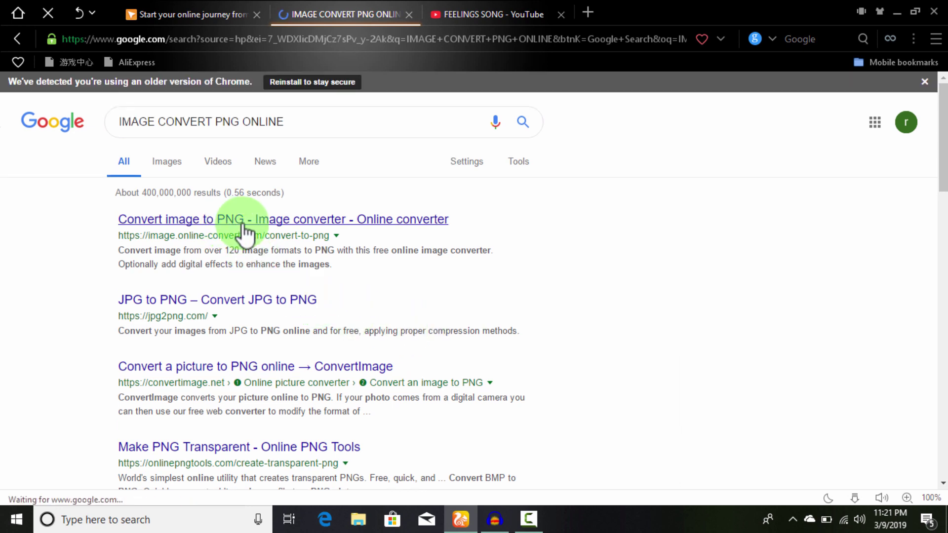
{"action": "left_click", "coordinate": [176, 222]}
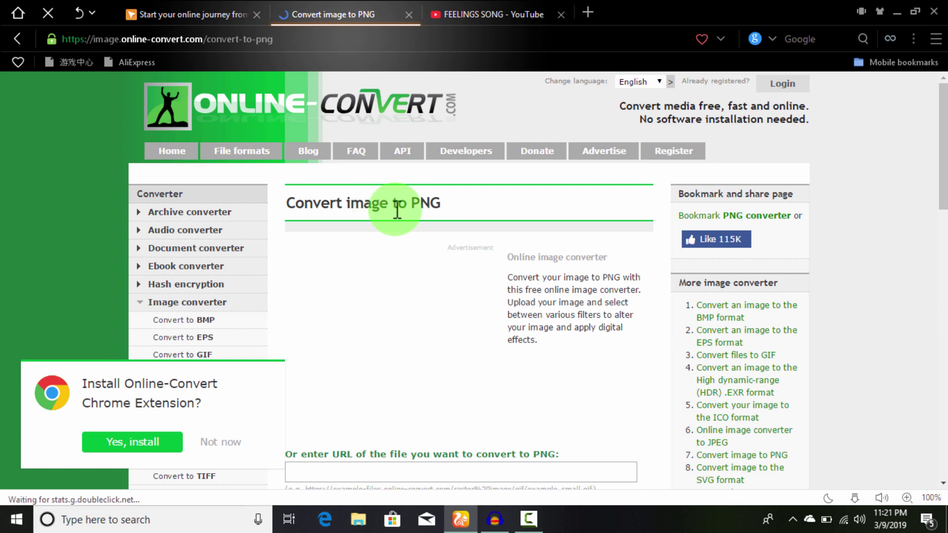
Step: Add the downloaded black speakers wallpaper, the file beginning 757931_3d-latest-3d-wallpapers-music, from the Downloads folder to the PNG converter
{"action": "scroll", "coordinate": [428, 238], "scroll_direction": "down", "scroll_amount": 1}
{"action": "scroll", "coordinate": [427, 239], "scroll_direction": "down", "scroll_amount": 4}
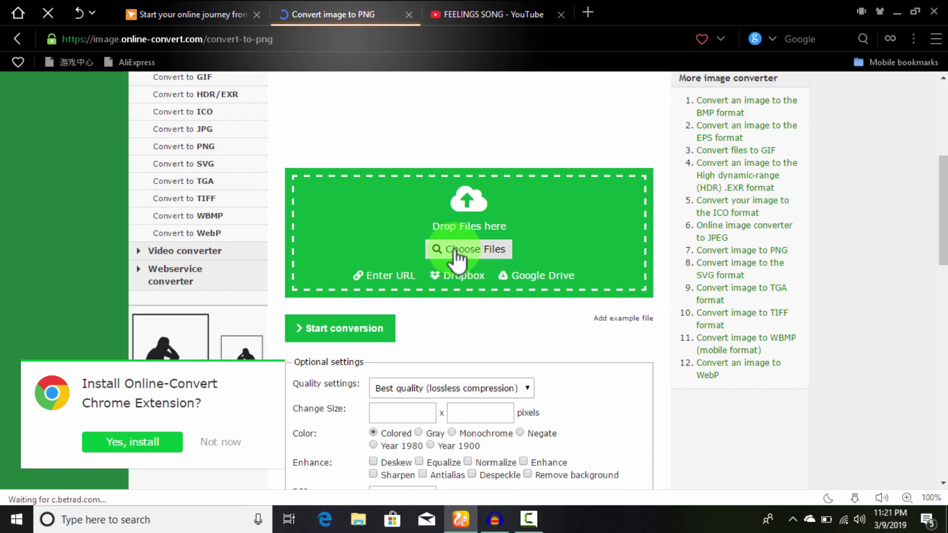
{"action": "left_click", "coordinate": [463, 250]}
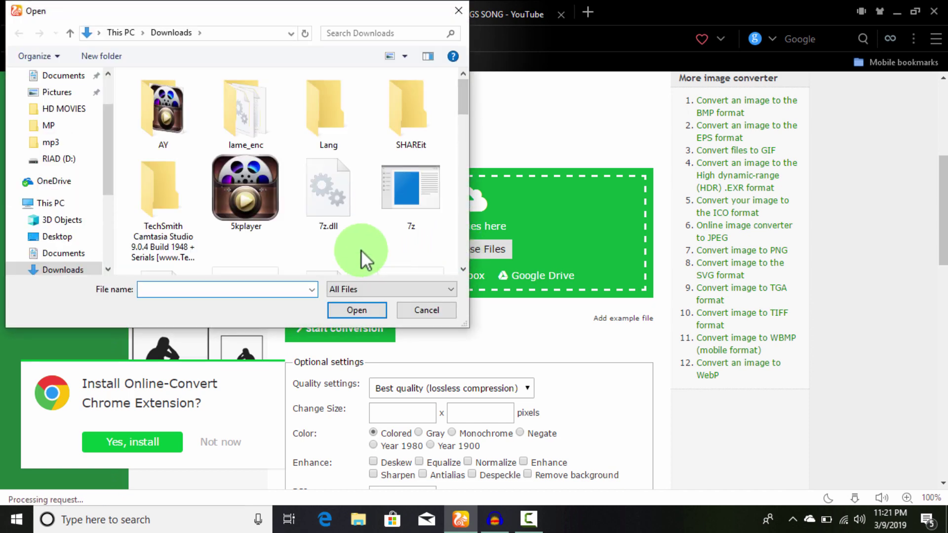
{"action": "scroll", "coordinate": [341, 238], "scroll_direction": "down", "scroll_amount": 3}
{"action": "scroll", "coordinate": [340, 238], "scroll_direction": "up", "scroll_amount": 3}
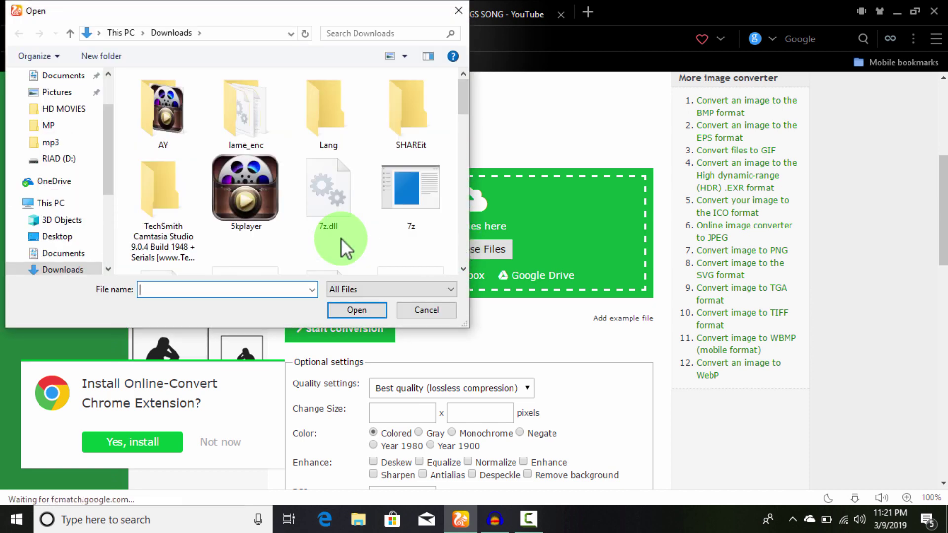
{"action": "scroll", "coordinate": [341, 238], "scroll_direction": "down", "scroll_amount": 1}
{"action": "scroll", "coordinate": [341, 238], "scroll_direction": "down", "scroll_amount": 2}
{"action": "left_click", "coordinate": [245, 221]}
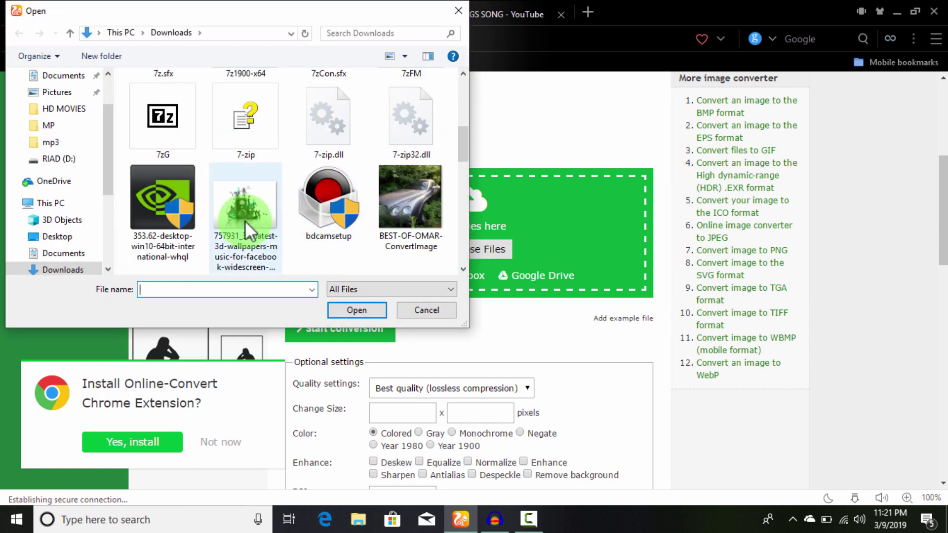
{"action": "left_click", "coordinate": [339, 315]}
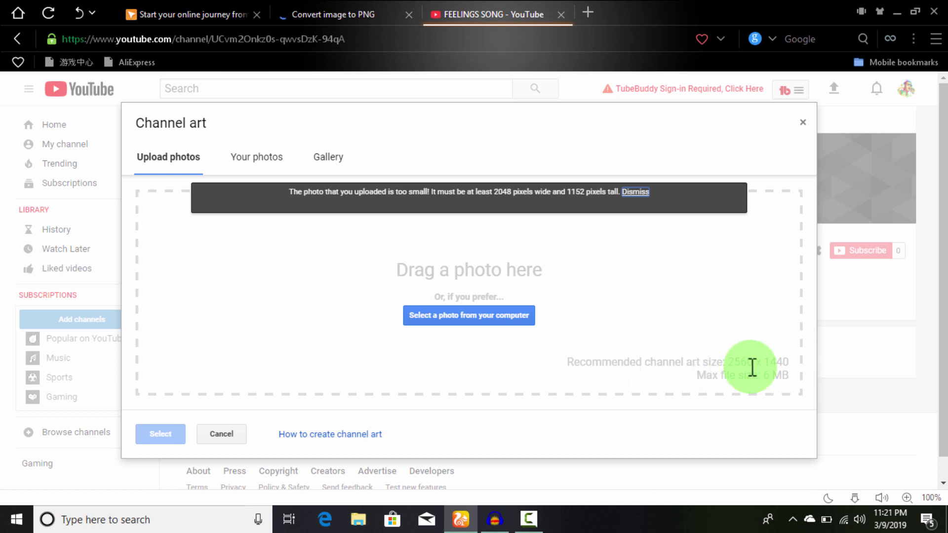
Step: Set the converted image's size to 2560 x 1440 pixels in the PNG converter's optional settings
{"action": "left_click", "coordinate": [295, 10]}
{"action": "left_click", "coordinate": [402, 371]}
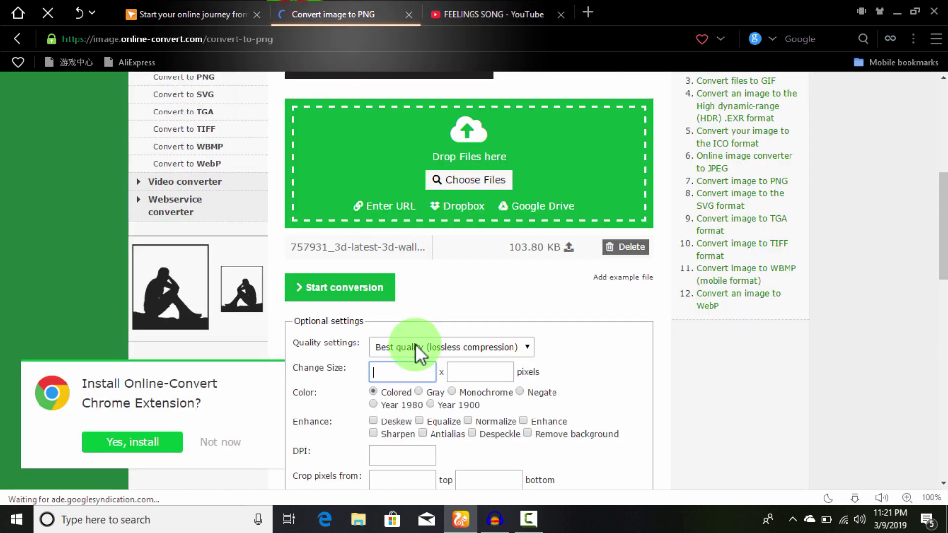
{"action": "type", "text": "2560"}
{"action": "left_click", "coordinate": [462, 375]}
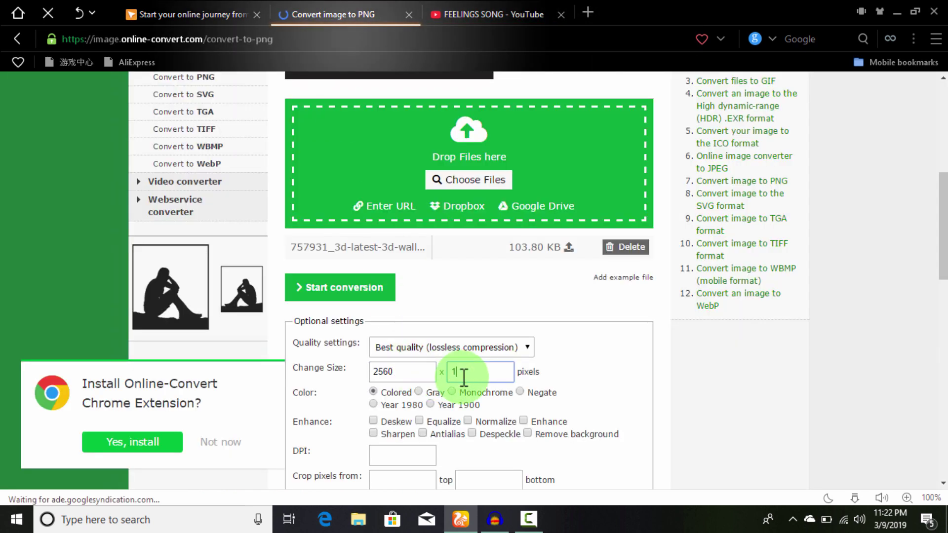
{"action": "type", "text": "1440"}
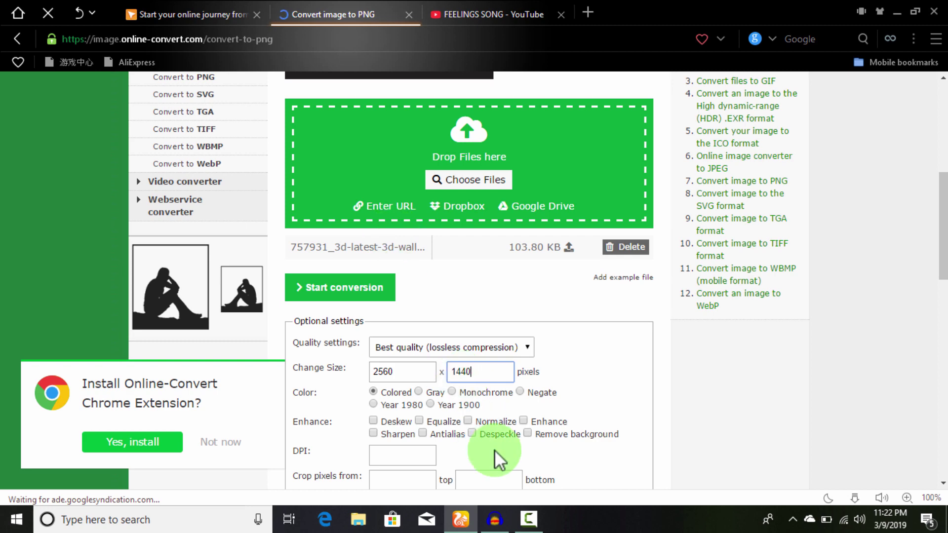
Step: Start the PNG conversion and download the converted wallpaper to the Downloads folder
{"action": "scroll", "coordinate": [490, 448], "scroll_direction": "down", "scroll_amount": 3}
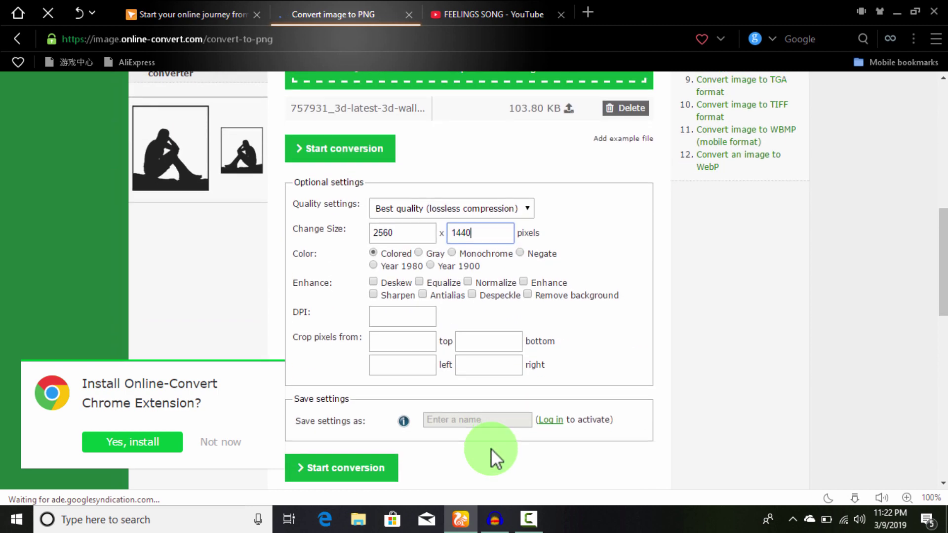
{"action": "scroll", "coordinate": [491, 448], "scroll_direction": "down", "scroll_amount": 2}
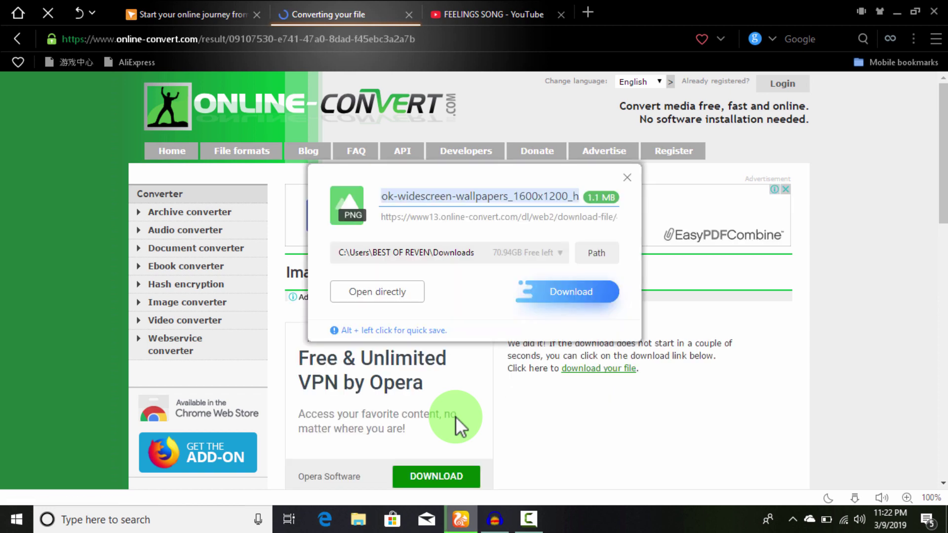
{"action": "left_click", "coordinate": [579, 296]}
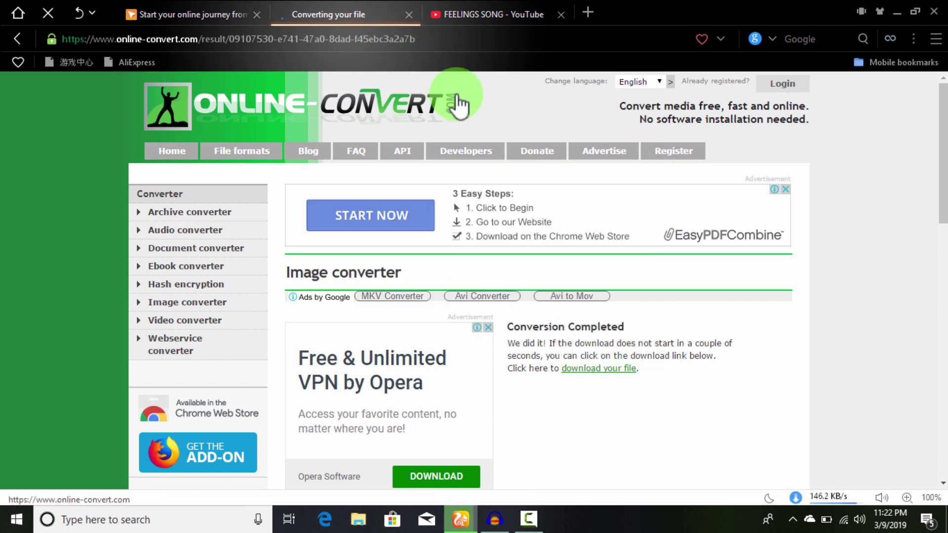
Step: Open the file selection for the YouTube channel art upload and locate the black speakers wallpaper files in Downloads
{"action": "left_click", "coordinate": [468, 4]}
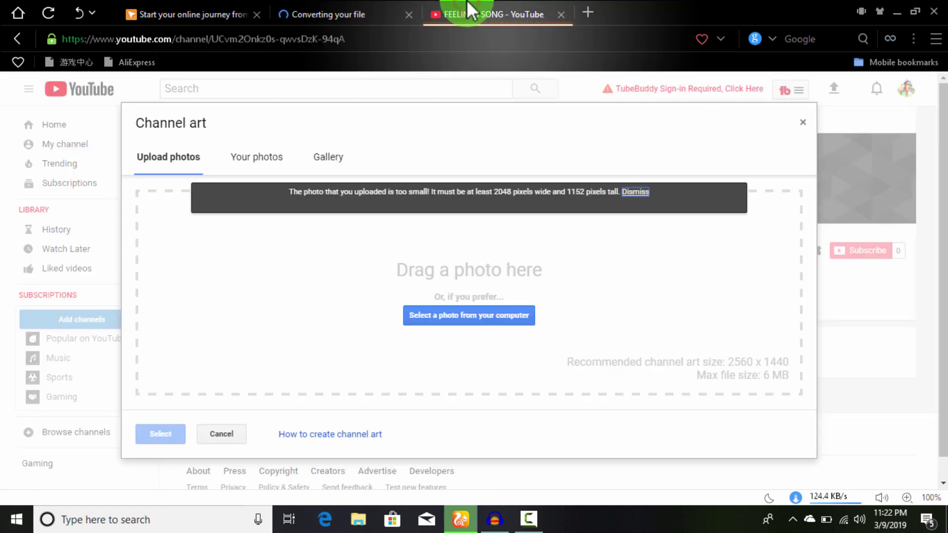
{"action": "left_click", "coordinate": [442, 320]}
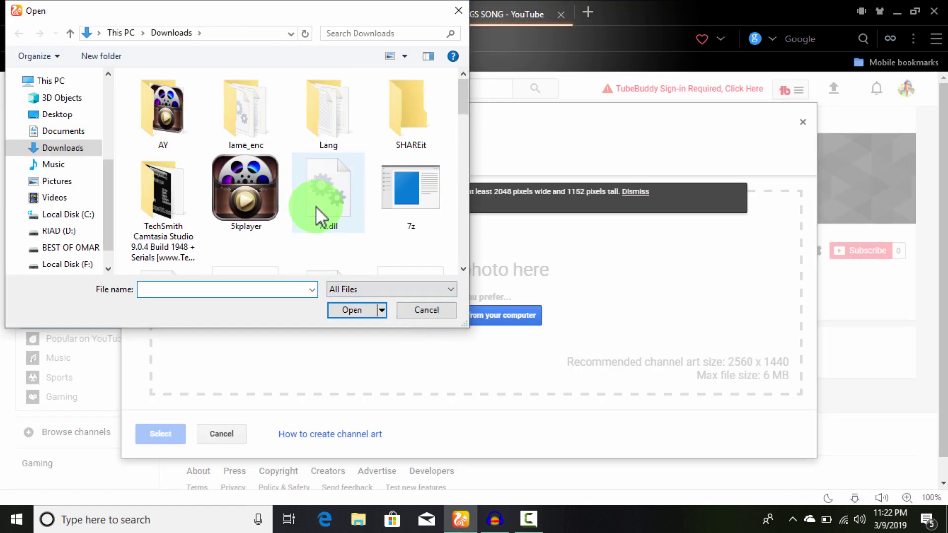
{"action": "scroll", "coordinate": [316, 206], "scroll_direction": "down", "scroll_amount": 3}
{"action": "scroll", "coordinate": [316, 205], "scroll_direction": "down", "scroll_amount": 3}
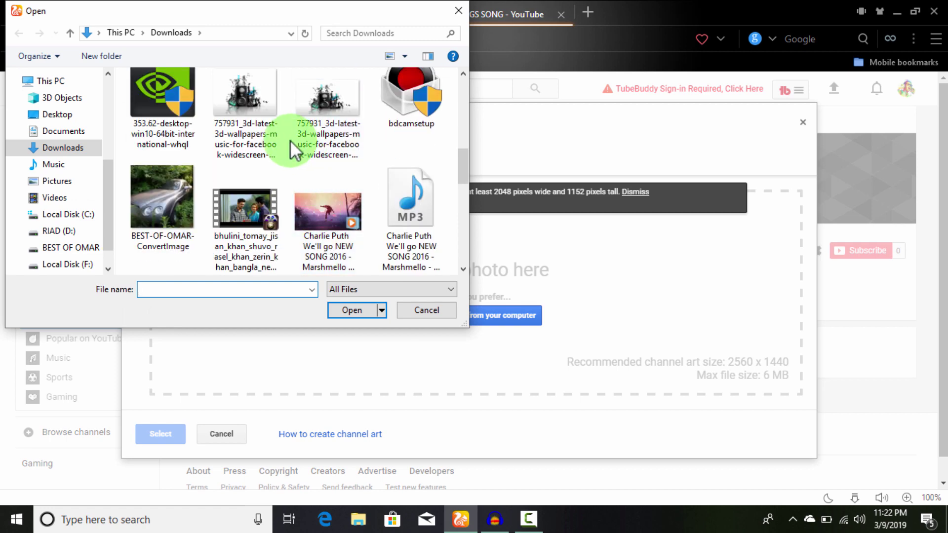
{"action": "scroll", "coordinate": [290, 141], "scroll_direction": "up", "scroll_amount": 1}
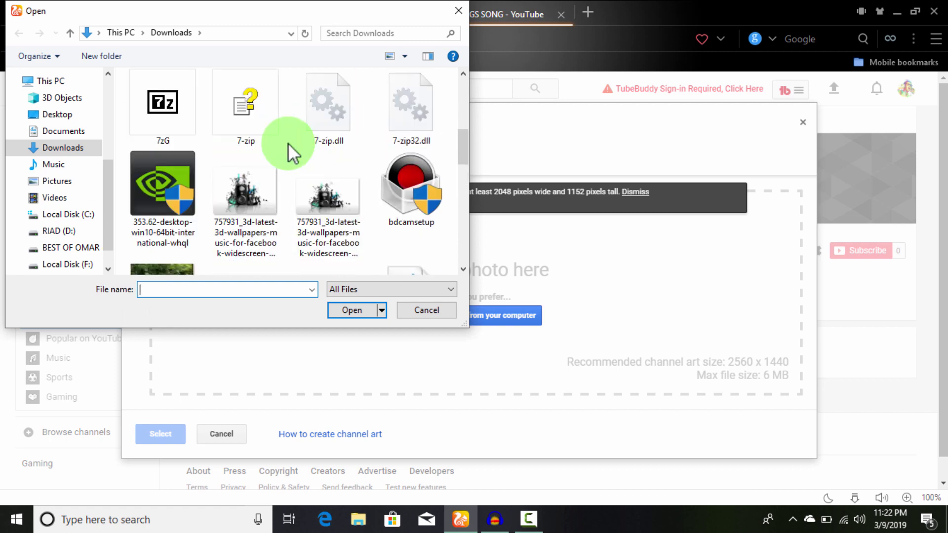
Step: Check the file type of the first 757931_3d-latest-3d-wallpapers-music file in its properties
{"action": "left_click", "coordinate": [252, 200]}
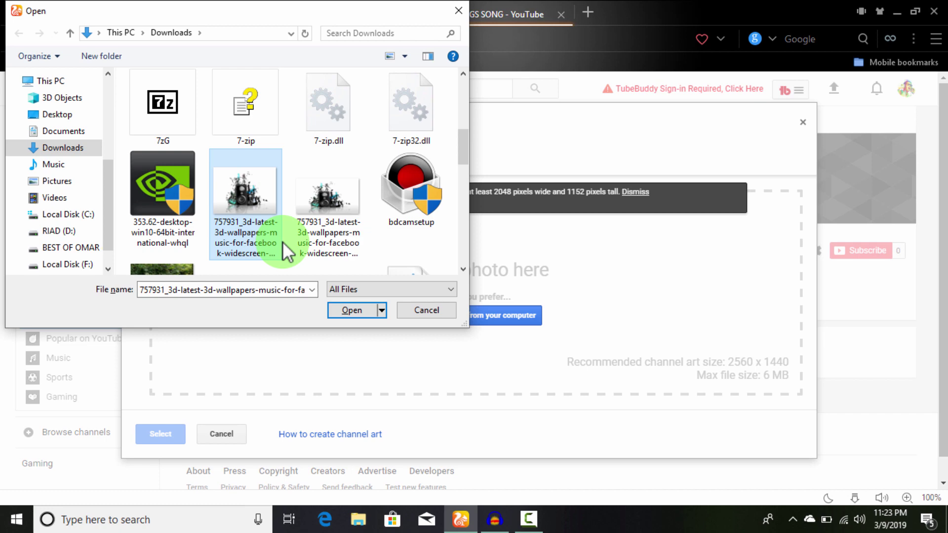
{"action": "key", "text": "alt+Return"}
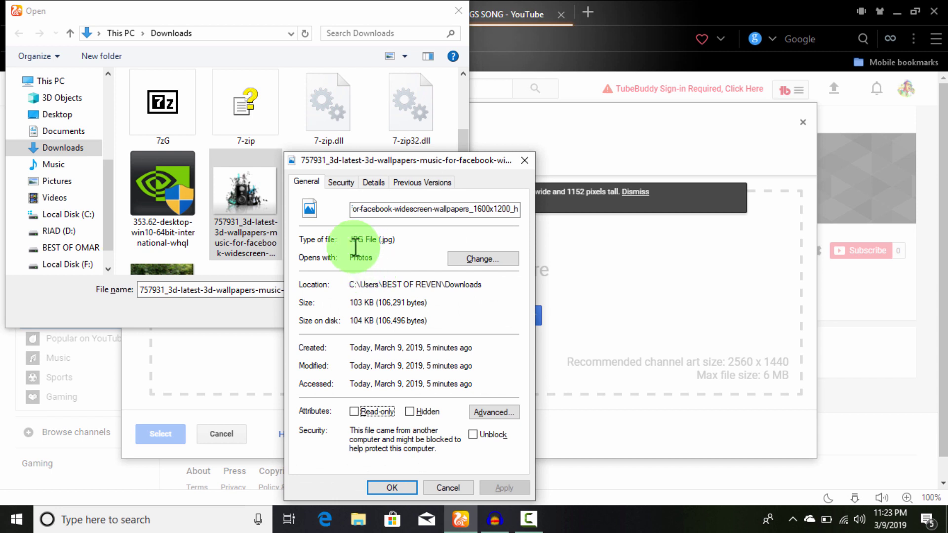
{"action": "key", "text": "Escape"}
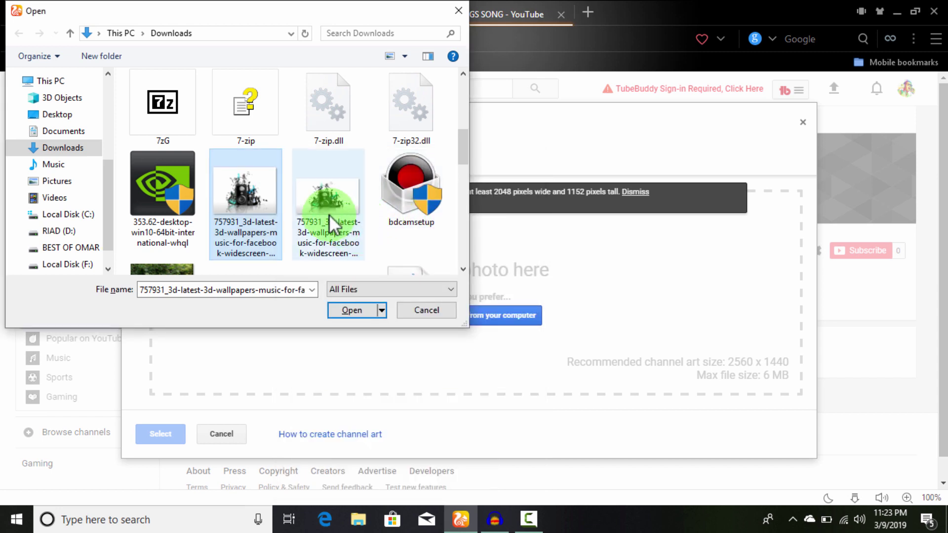
Step: Check the dimensions of the converted PNG wallpaper in its properties, and upload that file as the channel art
{"action": "left_click", "coordinate": [327, 201]}
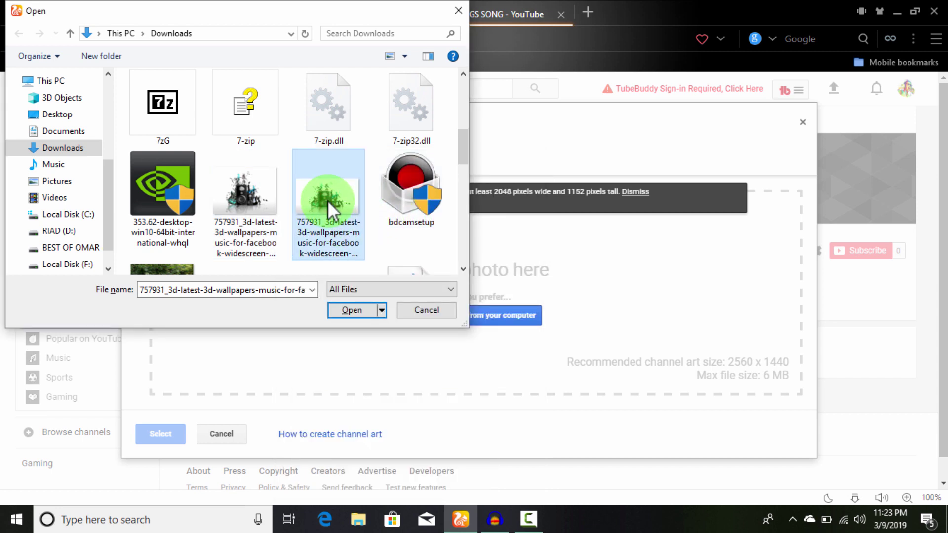
{"action": "key", "text": "alt+Return"}
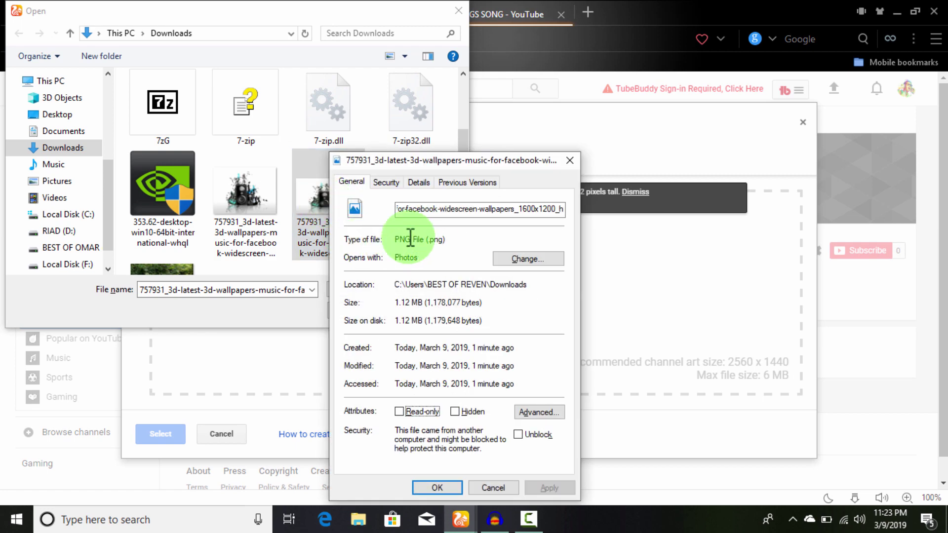
{"action": "left_click", "coordinate": [416, 181]}
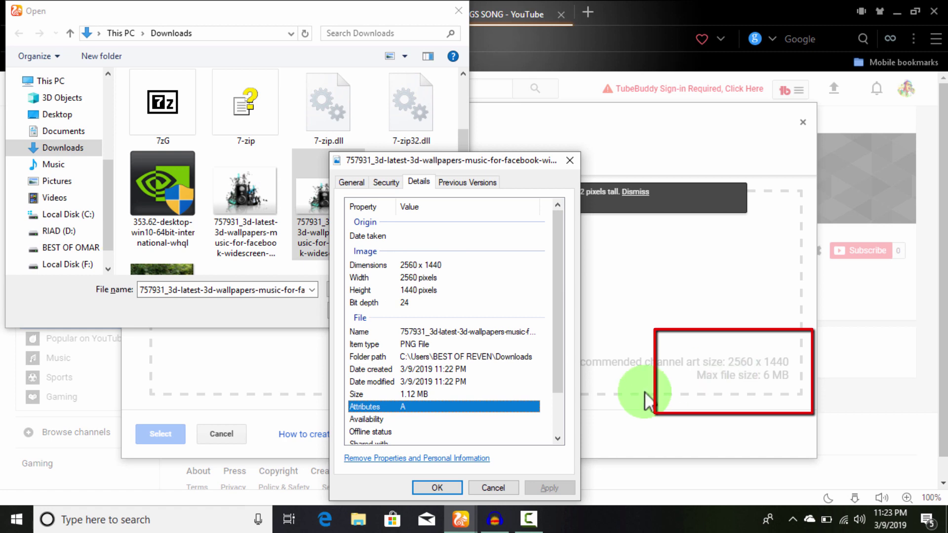
{"action": "left_click", "coordinate": [437, 488]}
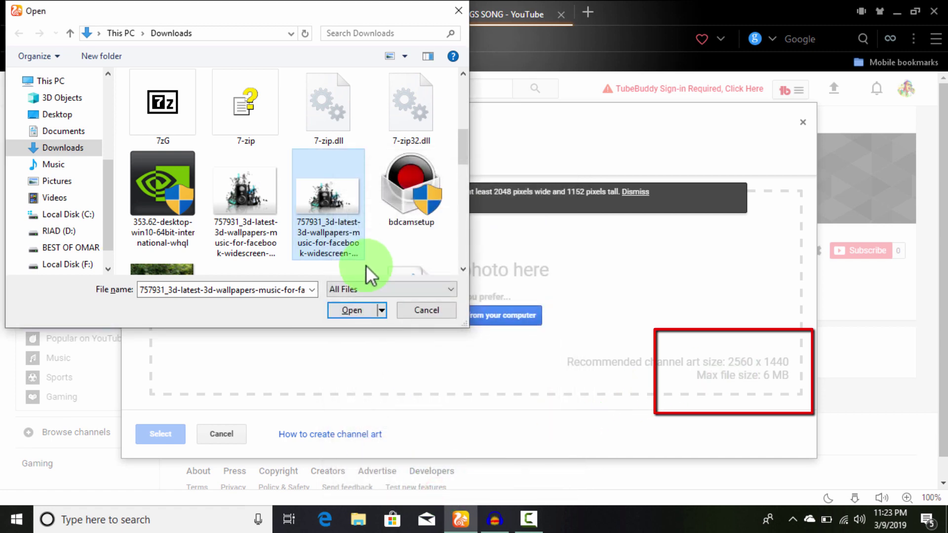
{"action": "left_click", "coordinate": [347, 311]}
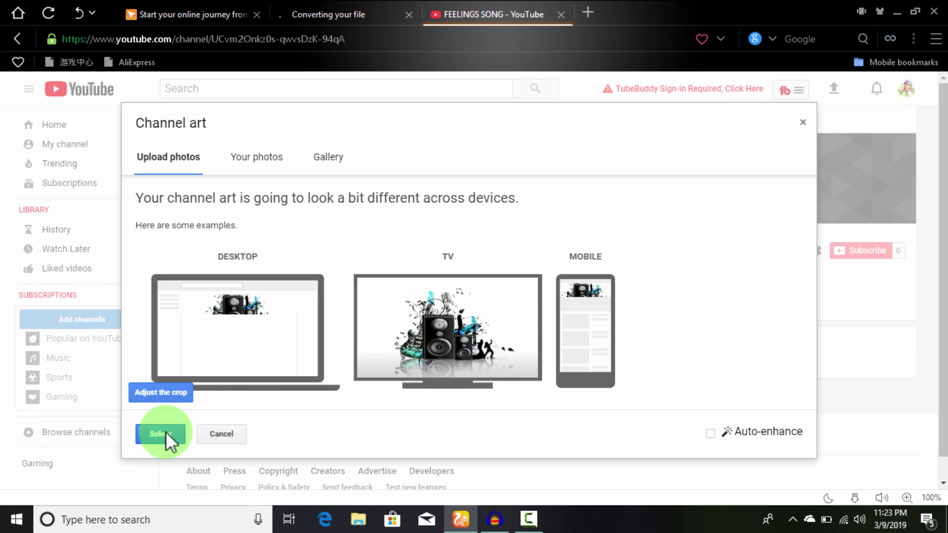
{"action": "left_click", "coordinate": [150, 437]}
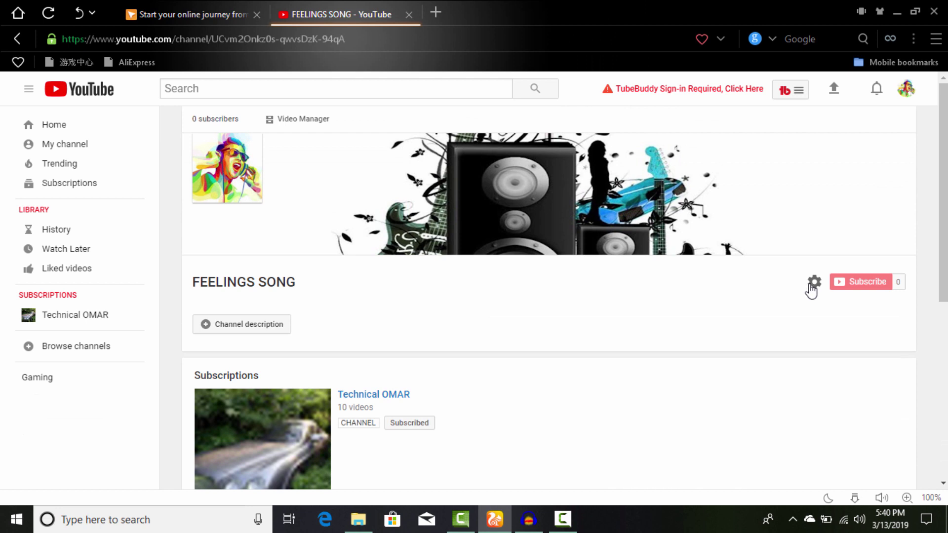
Step: Turn on channel layout customisation and keep all subscriptions private in the channel settings, and save them
{"action": "left_click", "coordinate": [813, 285]}
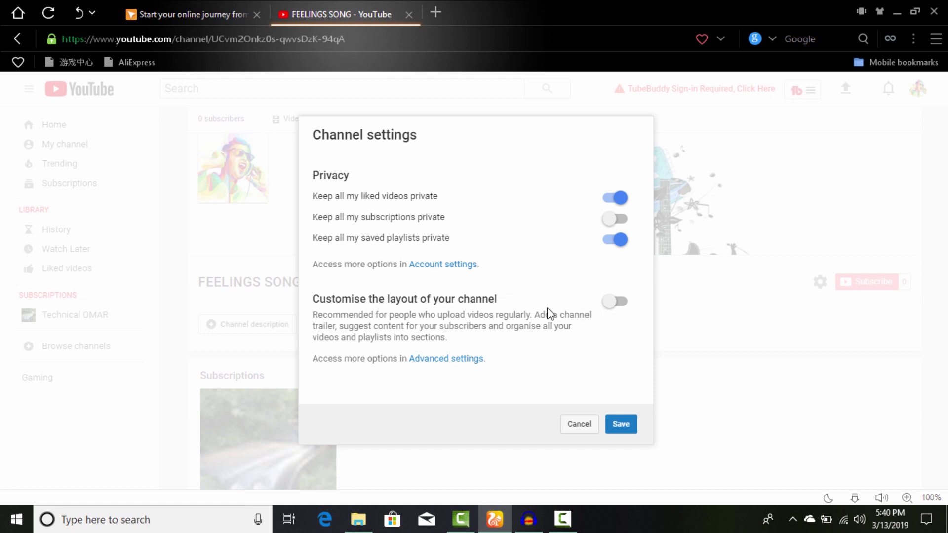
{"action": "left_click", "coordinate": [619, 307]}
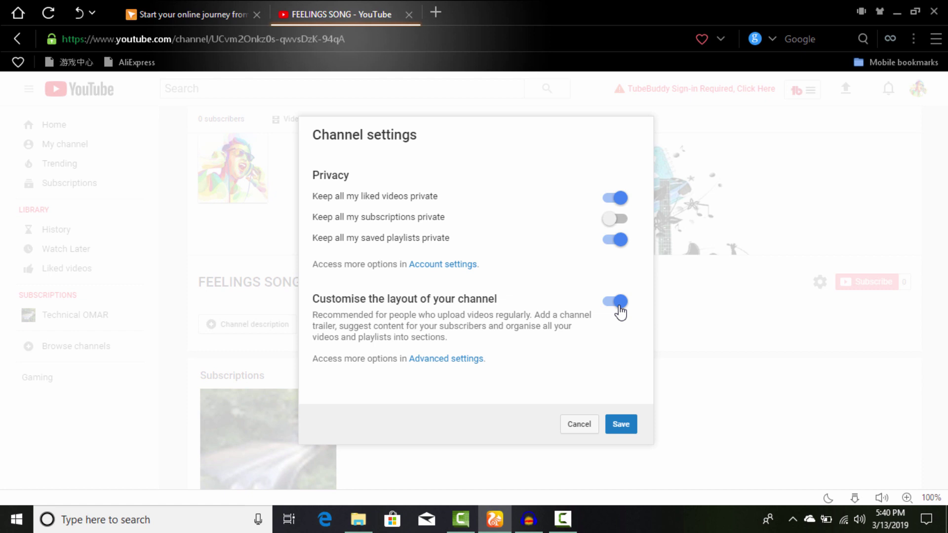
{"action": "left_click", "coordinate": [614, 218]}
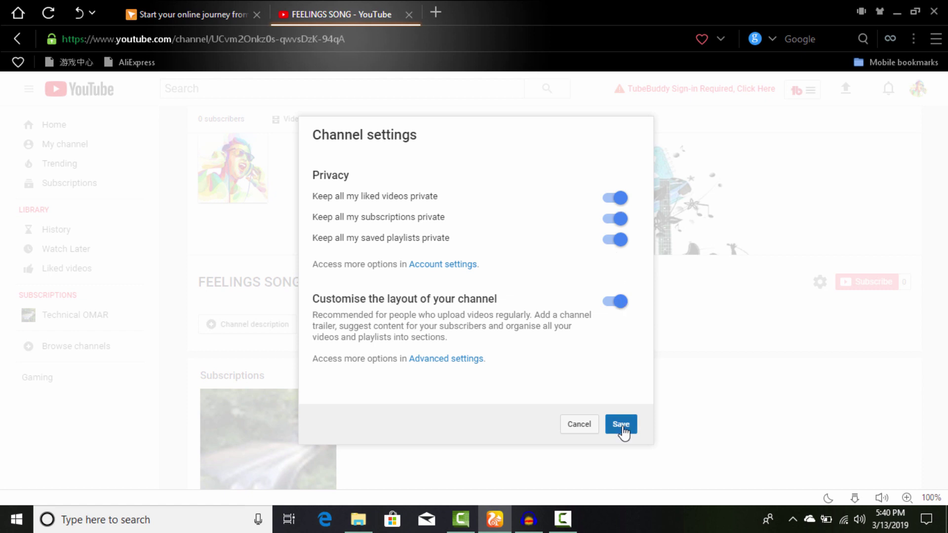
{"action": "left_click", "coordinate": [621, 425]}
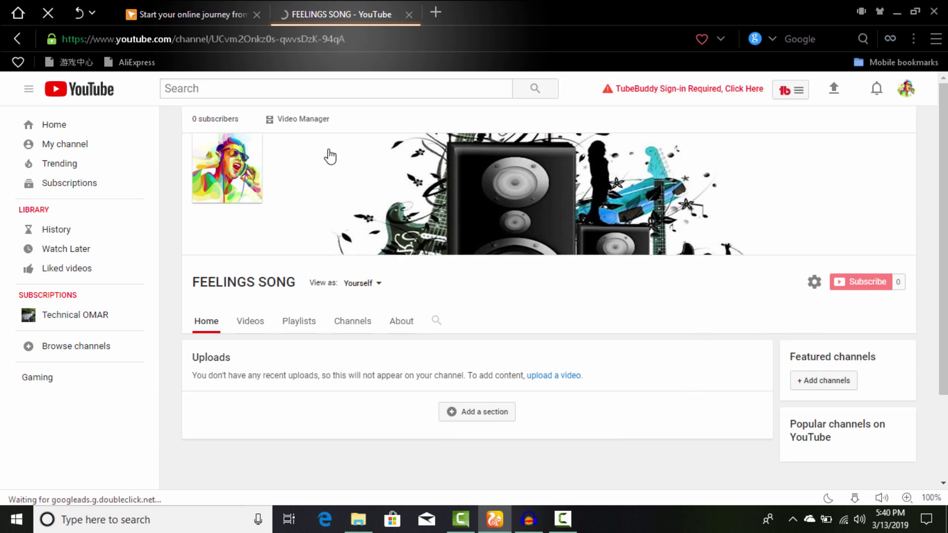
Step: Open the Video Manager of the FEELINGS SONG channel
{"action": "left_click", "coordinate": [303, 120]}
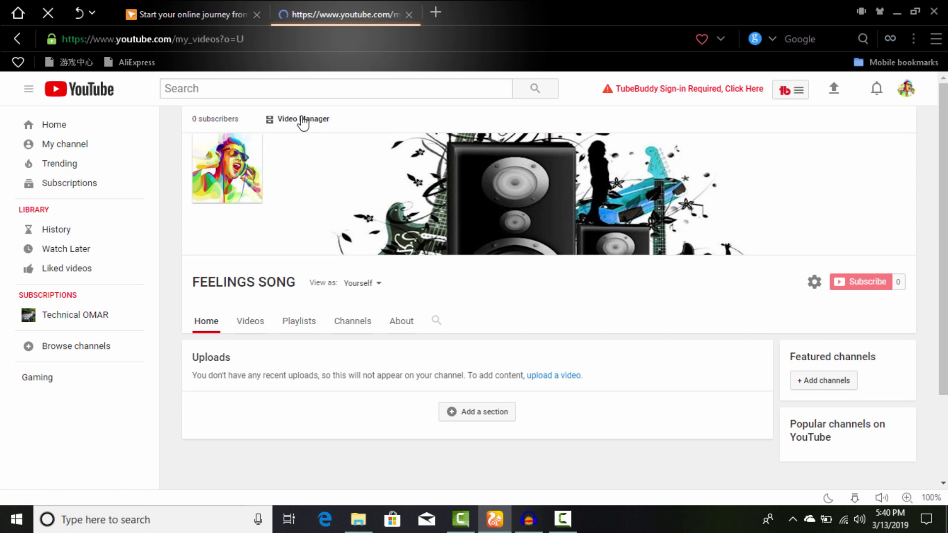